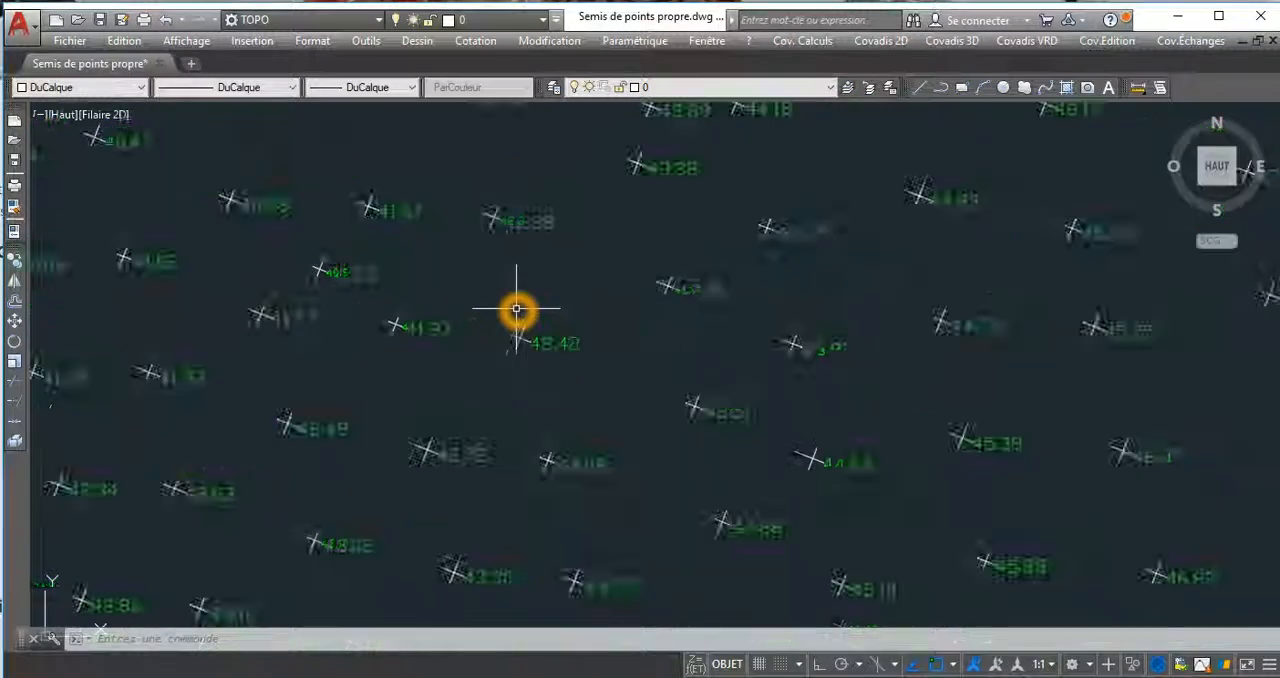
Start the assistant for creating a terrain model (MNT) object, using the current drawing as the data source.
{"action": "scroll", "coordinate": [541, 305], "scroll_direction": "down", "scroll_amount": 3}
{"action": "scroll", "coordinate": [540, 316], "scroll_direction": "down", "scroll_amount": 4}
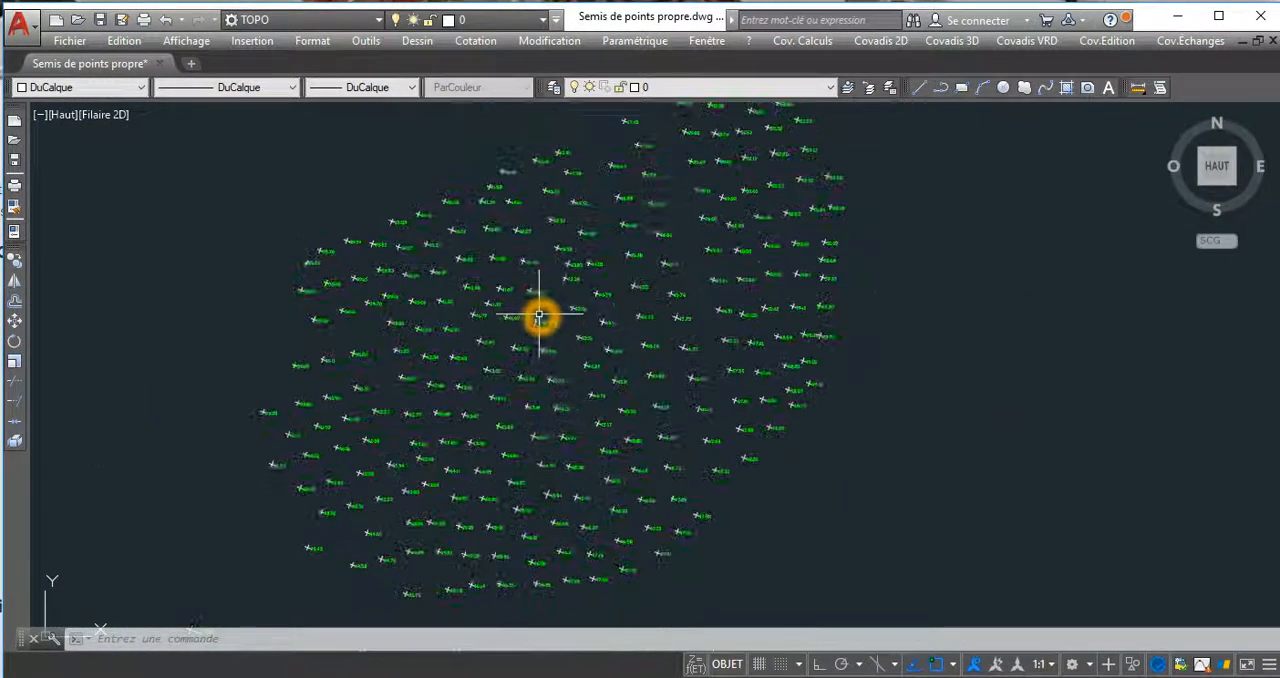
{"action": "scroll", "coordinate": [551, 297], "scroll_direction": "down", "scroll_amount": 1}
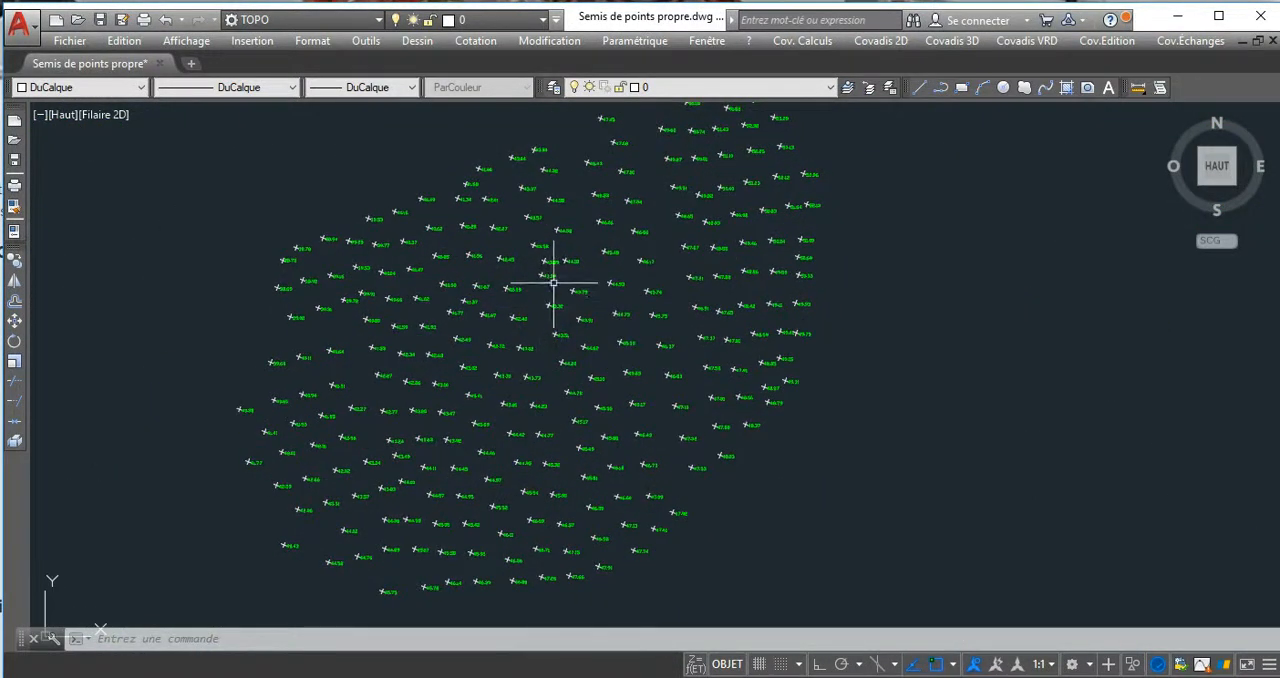
{"action": "left_click", "coordinate": [958, 40]}
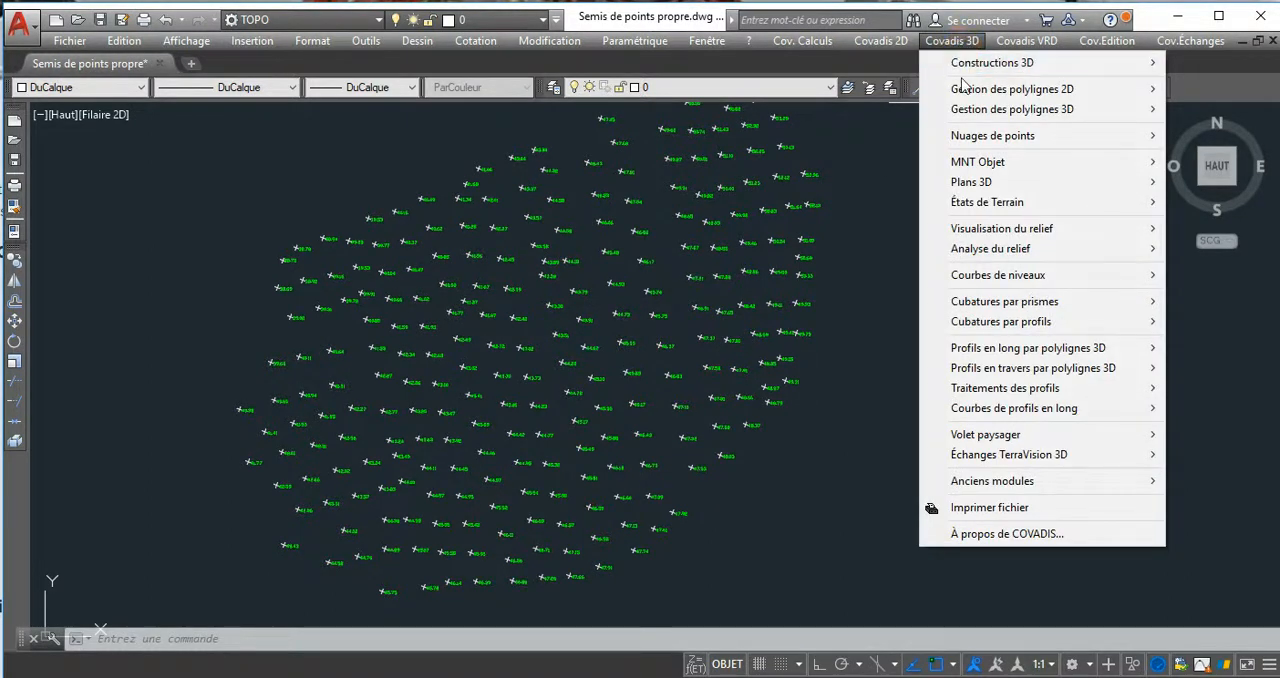
{"action": "mouse_move", "coordinate": [979, 115]}
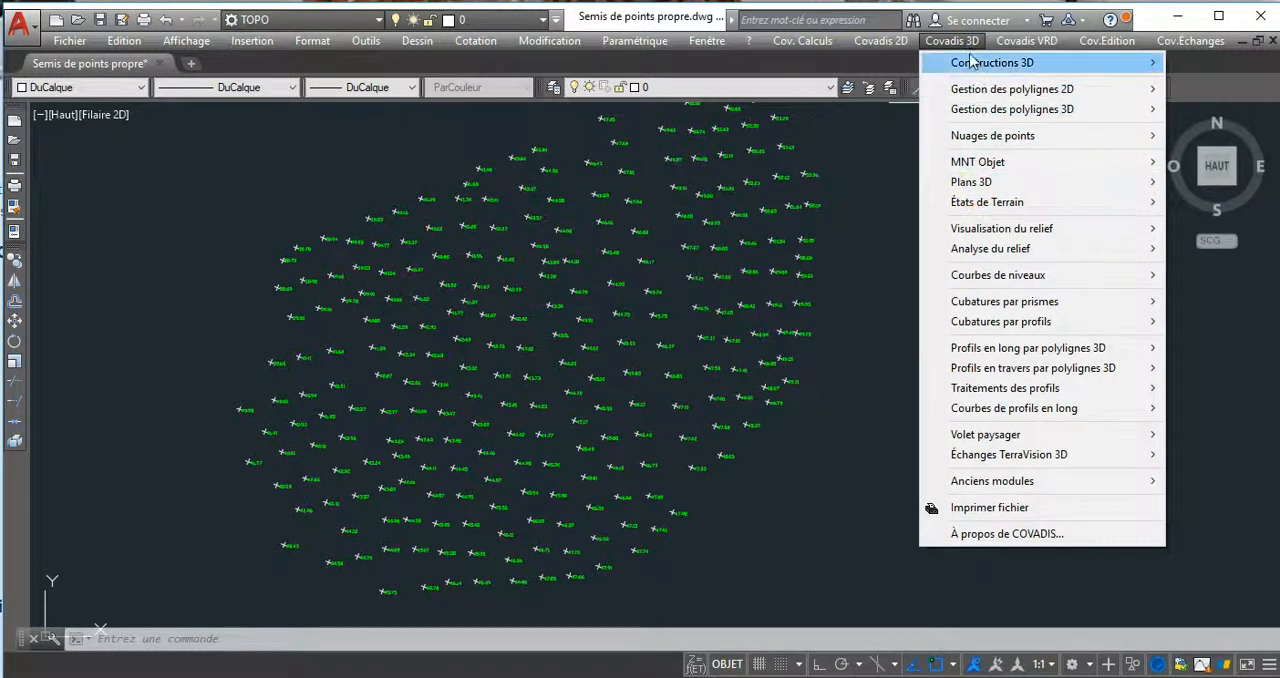
{"action": "left_click", "coordinate": [969, 165]}
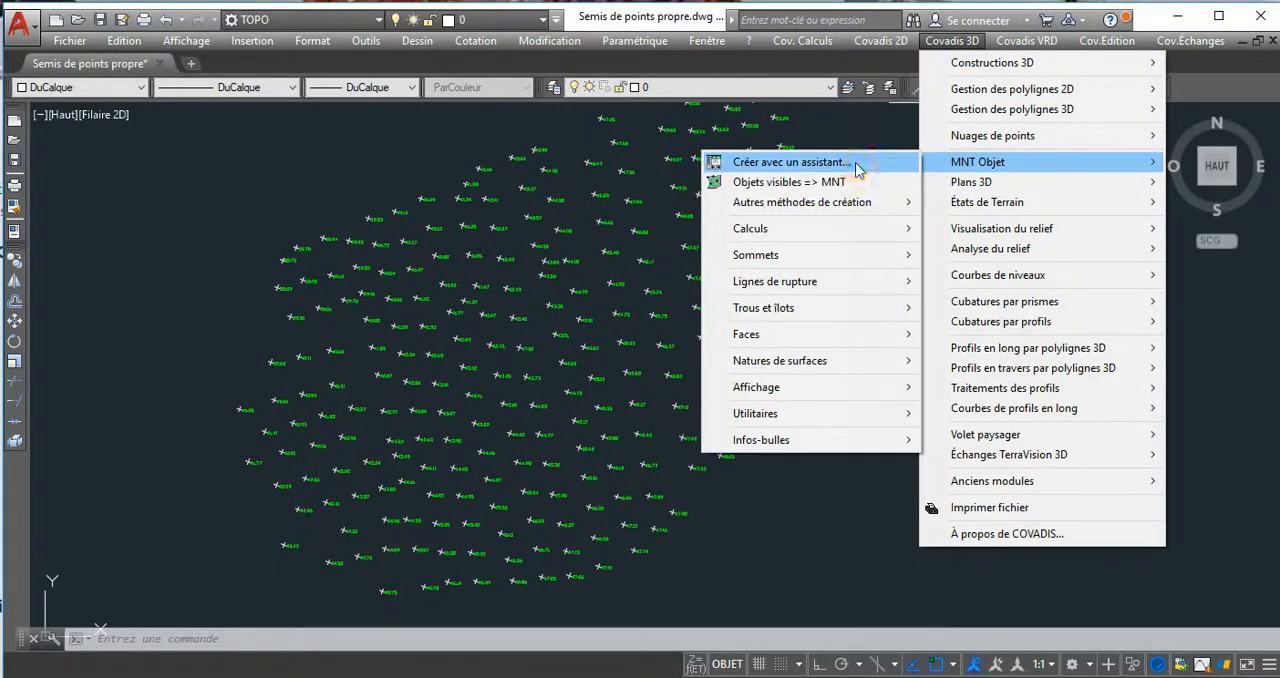
{"action": "left_click", "coordinate": [790, 162]}
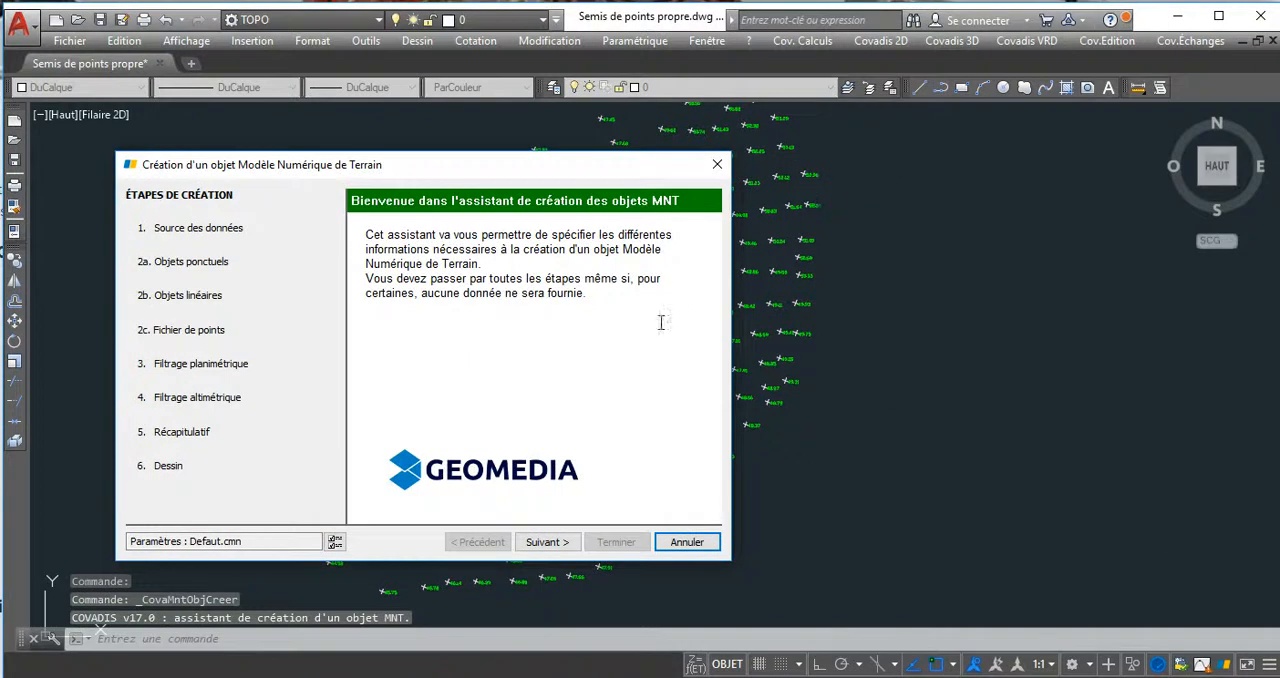
{"action": "left_click", "coordinate": [546, 542]}
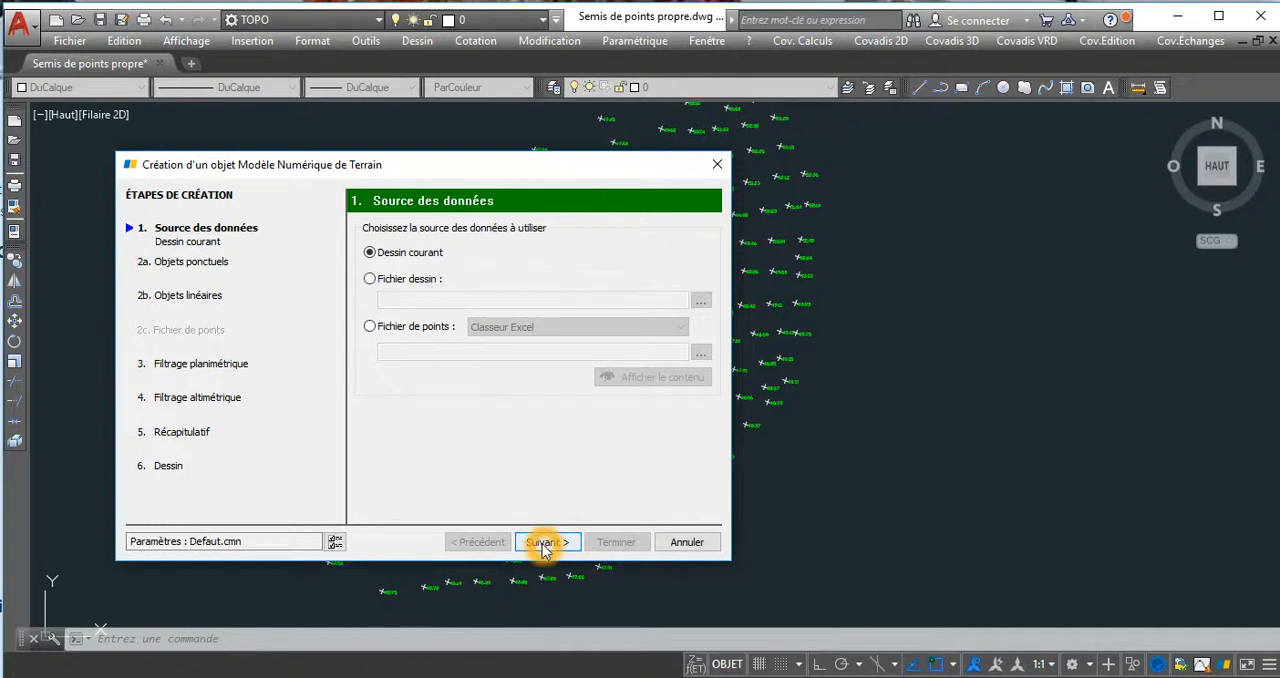
{"action": "left_click", "coordinate": [542, 543]}
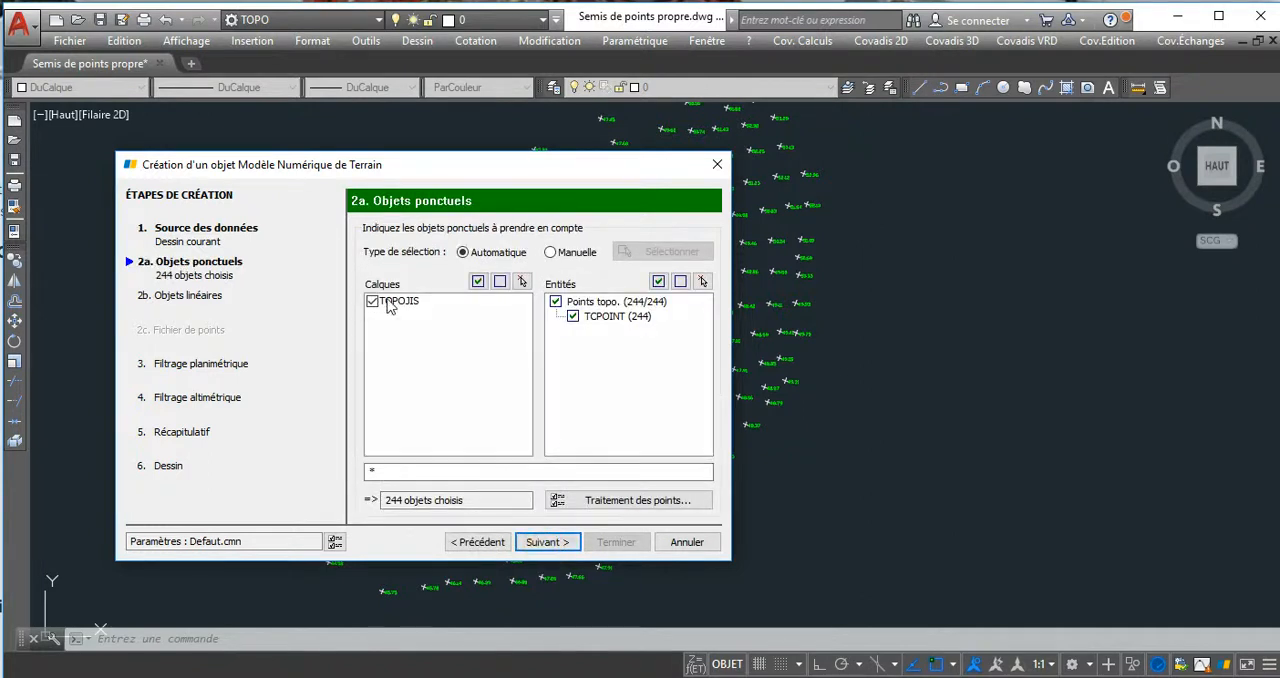
Accept the automatic TCPOINT selection on layer TOPOJIS, with no linear objects or planimetric filter and zero-altitude points ignored.
{"action": "left_click", "coordinate": [552, 545]}
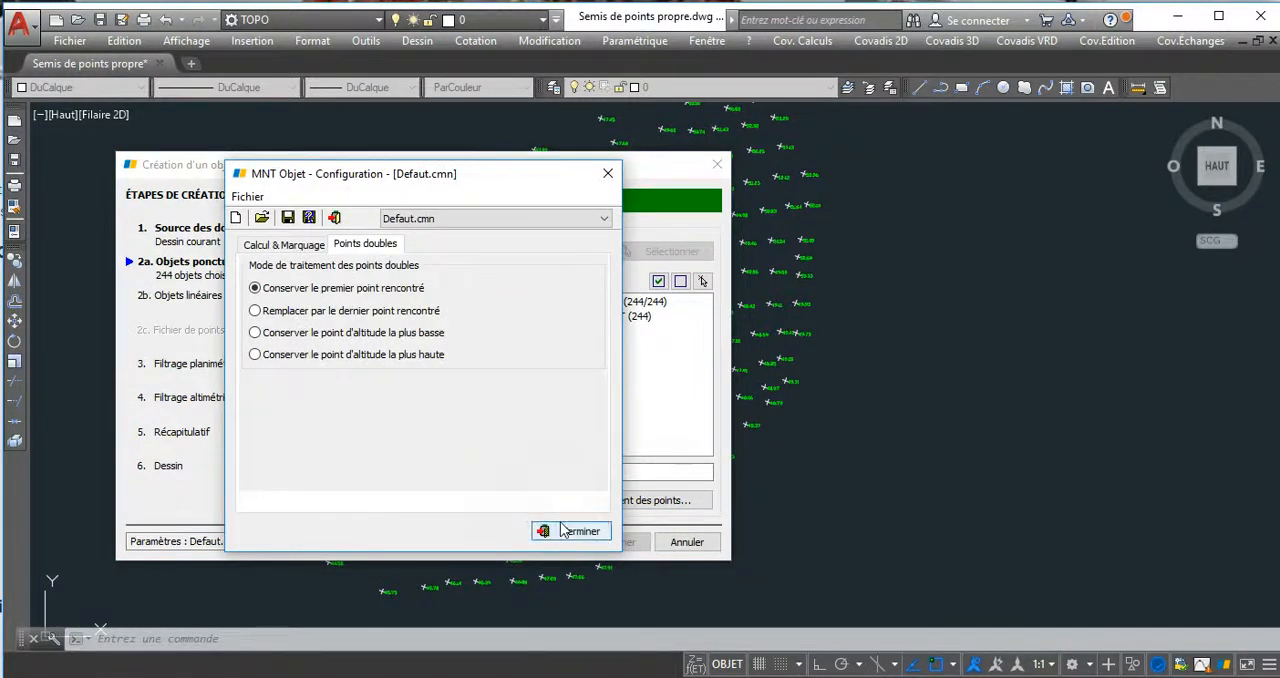
{"action": "left_click", "coordinate": [606, 172]}
{"action": "left_click", "coordinate": [560, 540]}
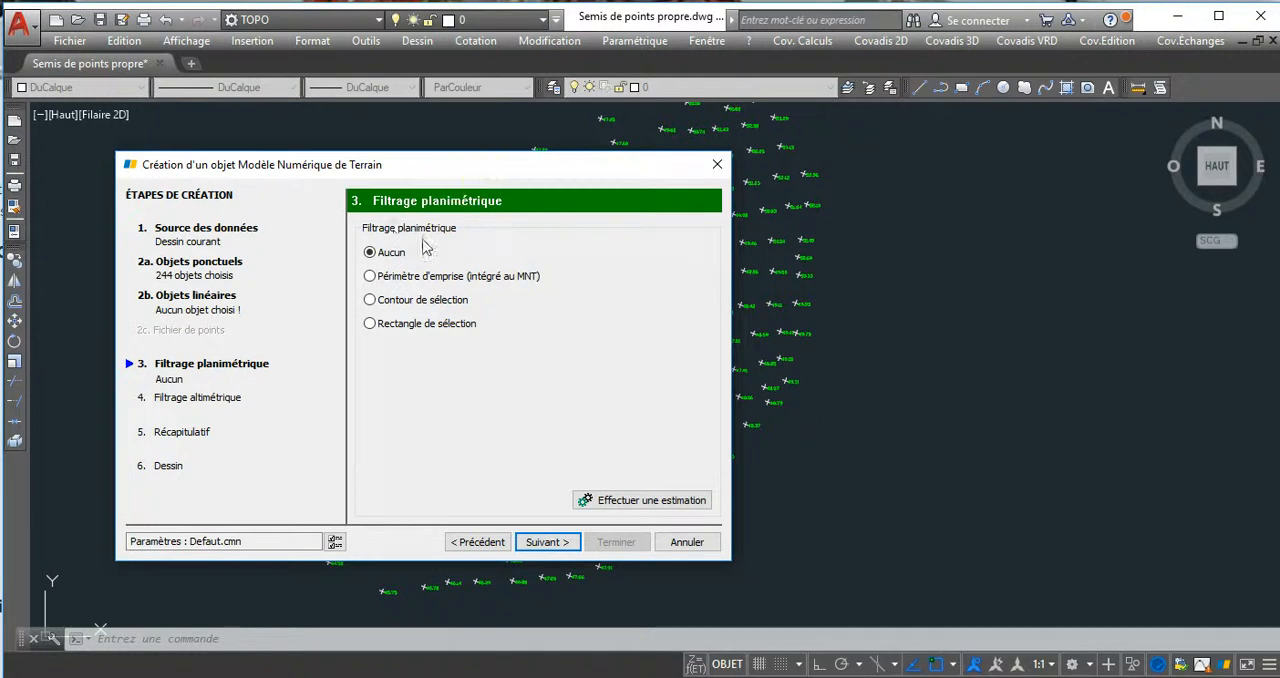
{"action": "left_click", "coordinate": [545, 537]}
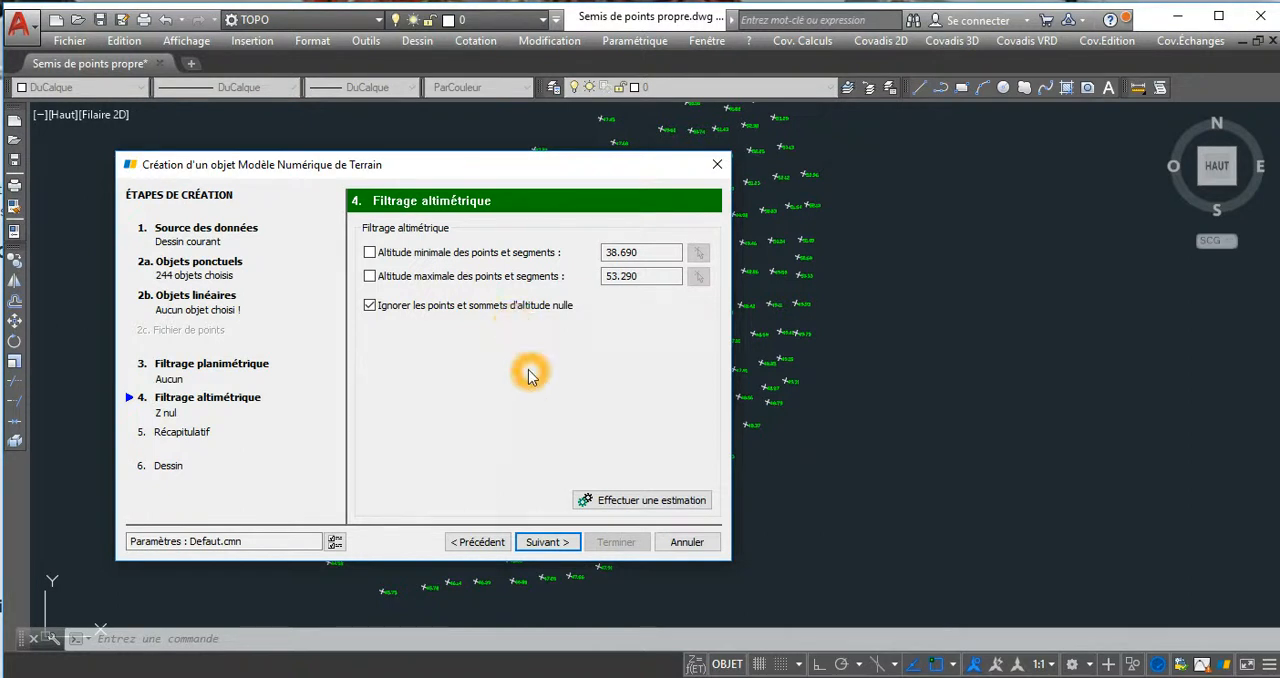
{"action": "left_click", "coordinate": [549, 538]}
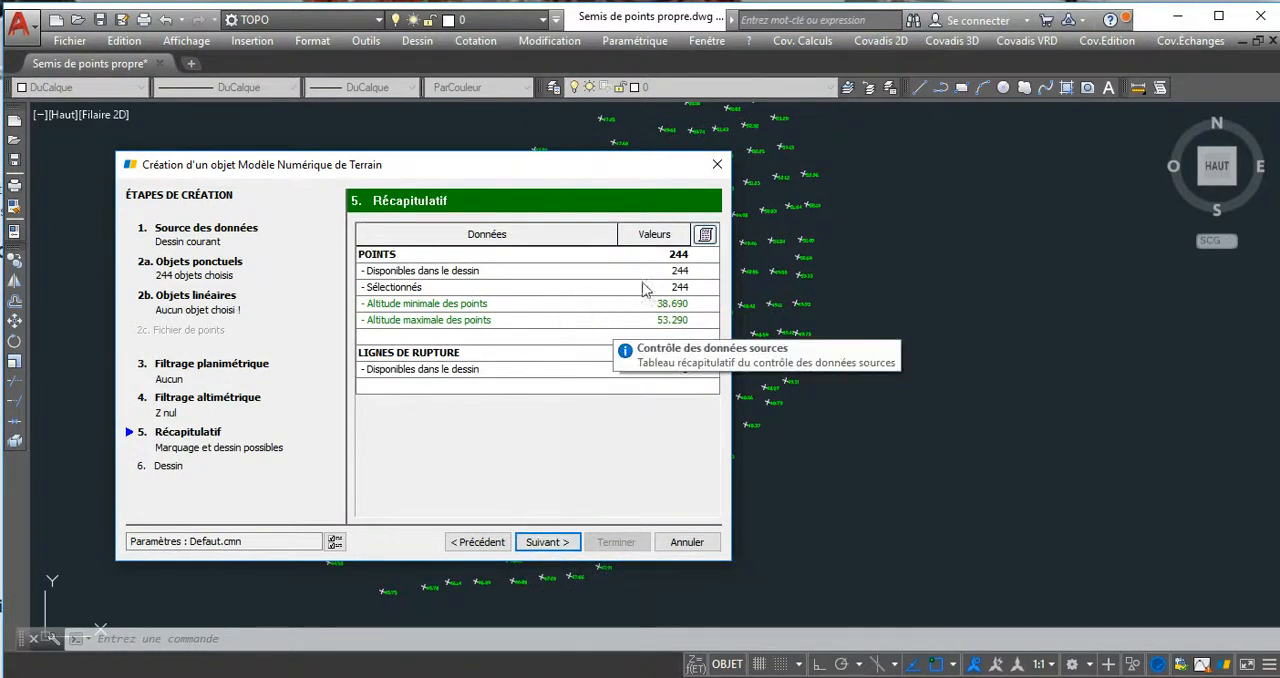
Generate the terrain model TN on layer TN_MNT with 0.250 m curve spacing, and close its summary listing.
{"action": "left_click", "coordinate": [550, 543]}
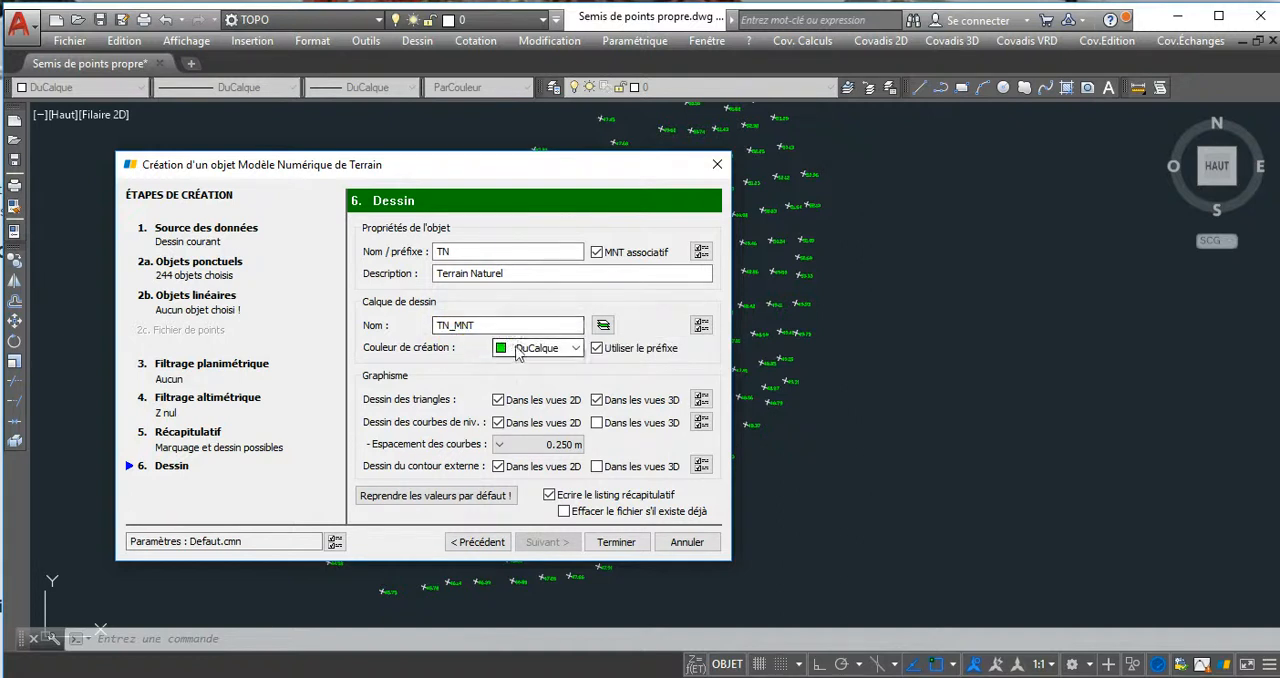
{"action": "left_click", "coordinate": [609, 545]}
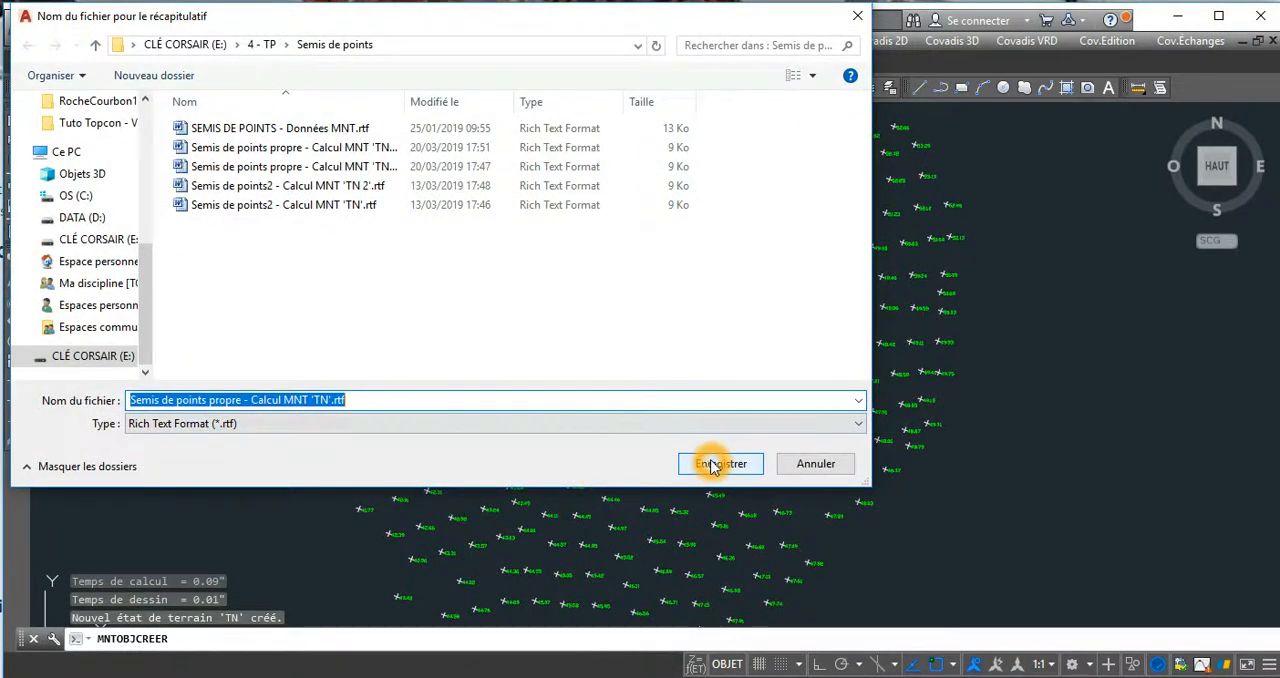
{"action": "left_click", "coordinate": [714, 466]}
{"action": "left_click", "coordinate": [476, 369]}
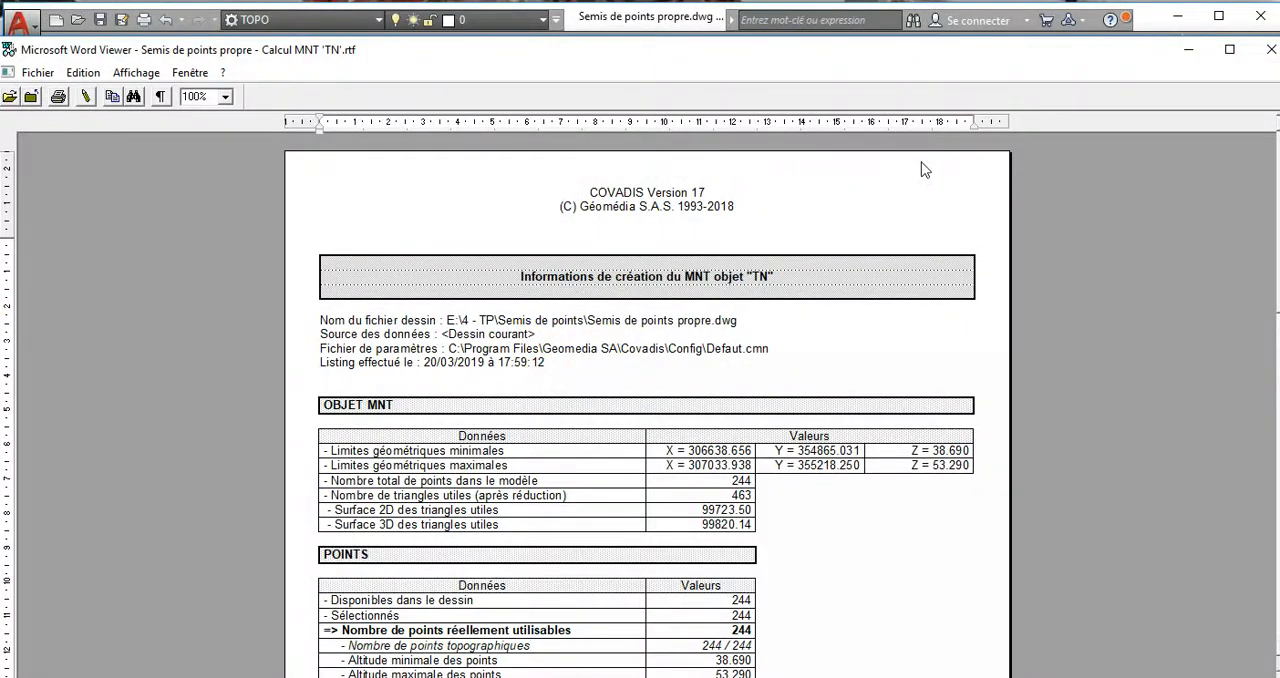
{"action": "left_click_drag", "start_coordinate": [1075, 52], "coordinate": [1031, 60]}
{"action": "left_click", "coordinate": [1226, 58]}
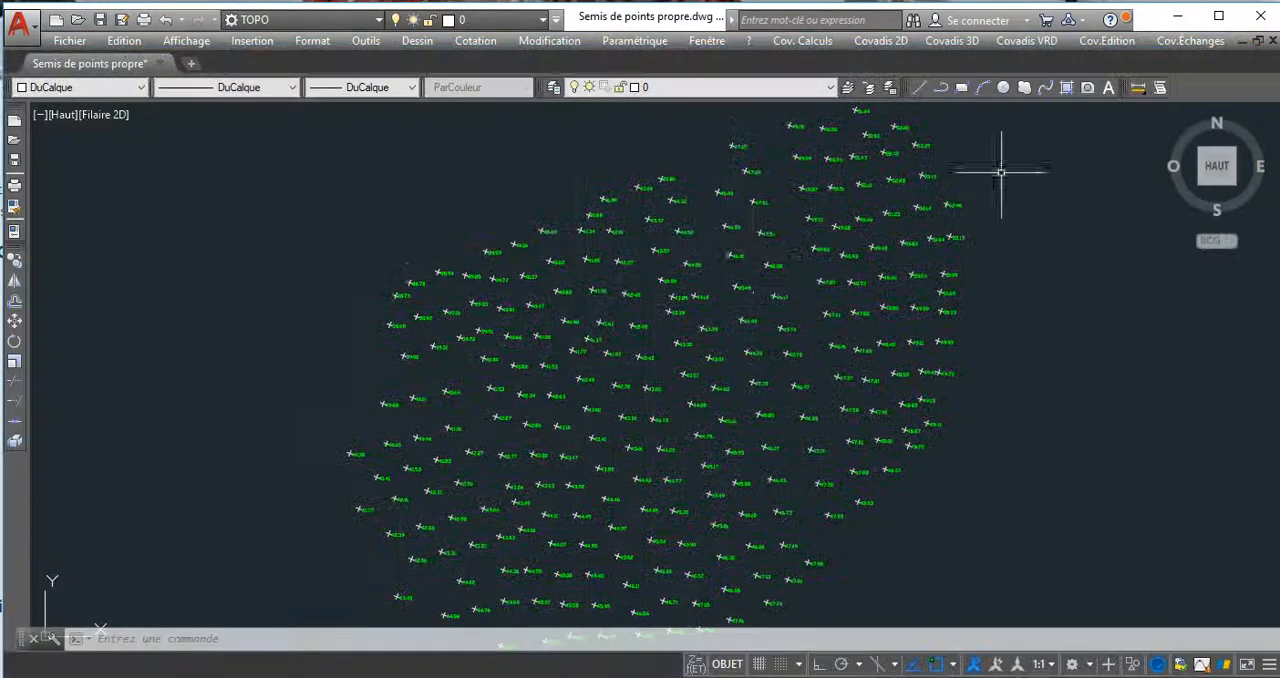
Thaw layer TN_MNT and inspect the terrain model's triangles and contours.
{"action": "mouse_move", "coordinate": [725, 292]}
{"action": "middle_mouse_down"}
{"action": "mouse_move", "coordinate": [720, 305]}
{"action": "mouse_move", "coordinate": [730, 267]}
{"action": "middle_mouse_up"}
{"action": "left_click", "coordinate": [736, 88]}
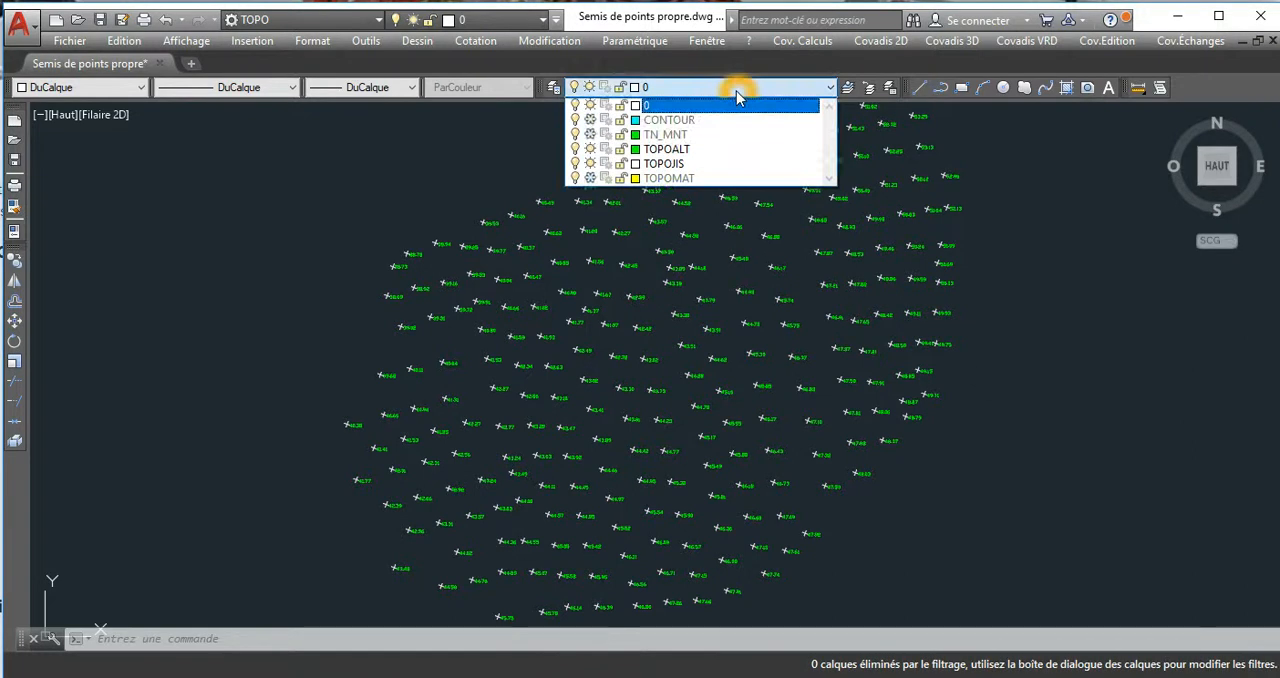
{"action": "left_click", "coordinate": [443, 180]}
{"action": "middle_click_drag", "start_coordinate": [715, 389], "coordinate": [703, 389]}
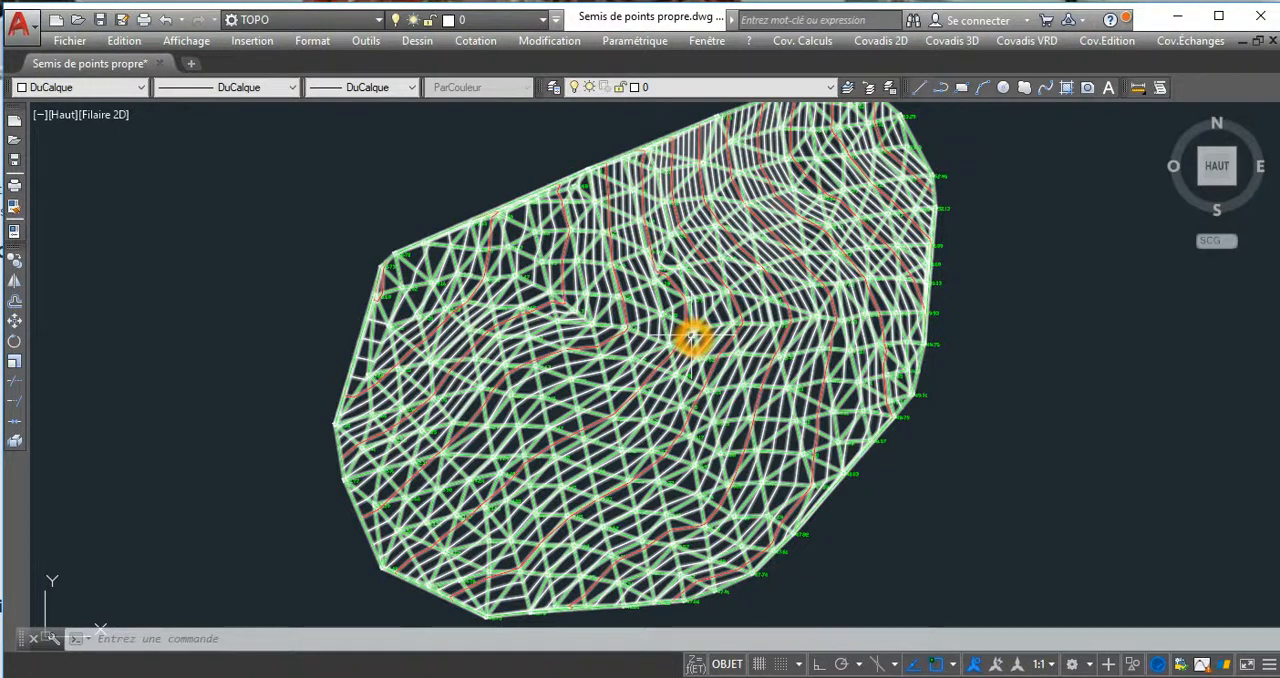
{"action": "middle_click_drag", "start_coordinate": [649, 340], "coordinate": [631, 325]}
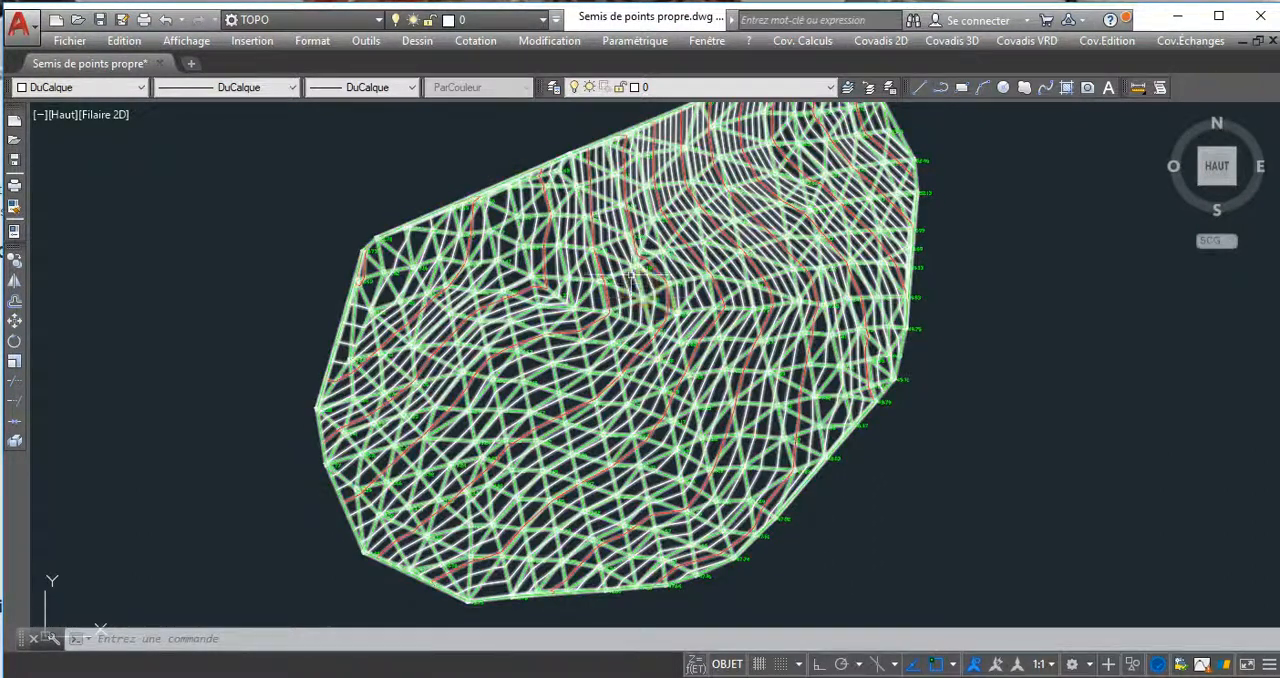
{"action": "middle_click_drag", "start_coordinate": [629, 291], "coordinate": [625, 310]}
{"action": "scroll", "coordinate": [625, 310], "scroll_direction": "up", "scroll_amount": 5}
{"action": "scroll", "coordinate": [578, 362], "scroll_direction": "down", "scroll_amount": 5}
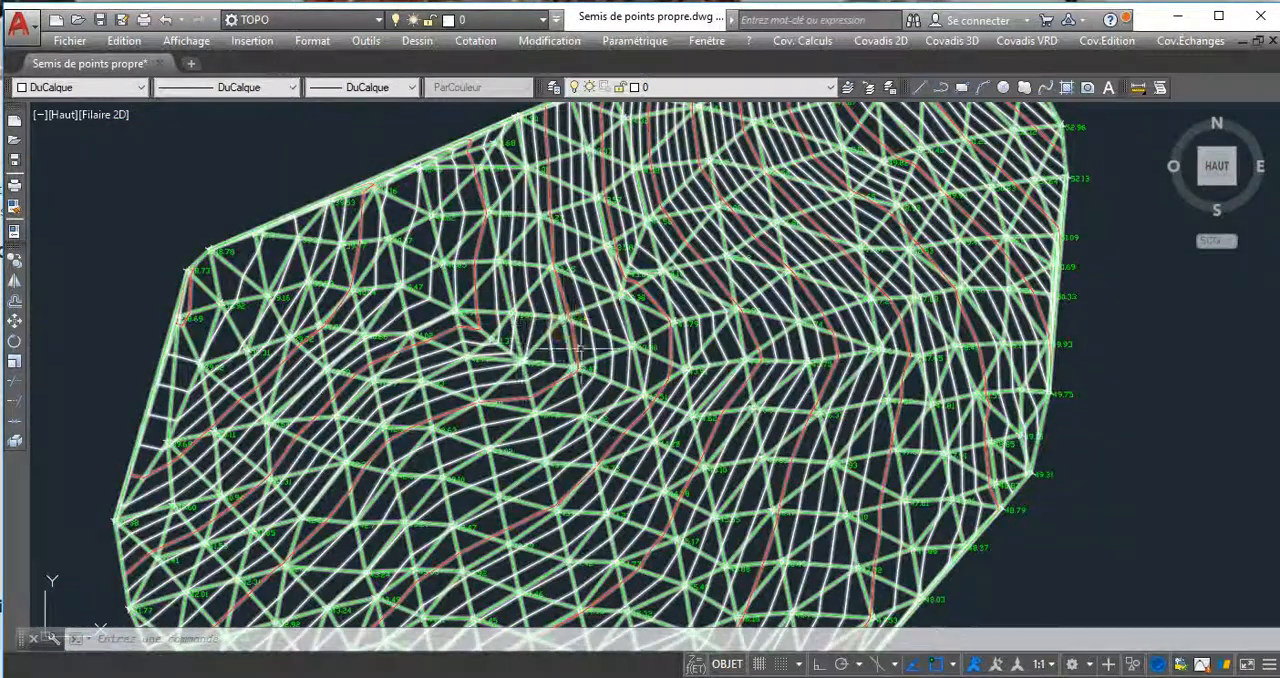
{"action": "middle_click_drag", "start_coordinate": [574, 362], "coordinate": [562, 355]}
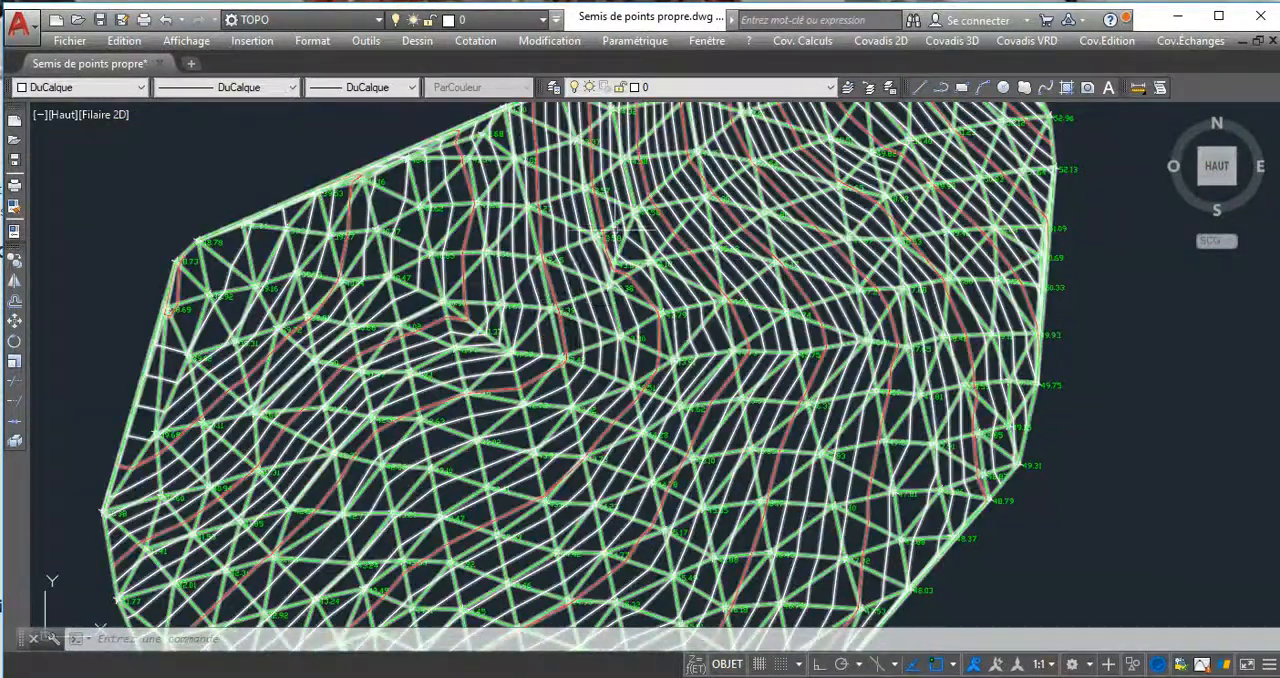
Freeze layer TN_MNT to hide the terrain mesh and leave only the survey points displayed.
{"action": "left_click", "coordinate": [750, 88]}
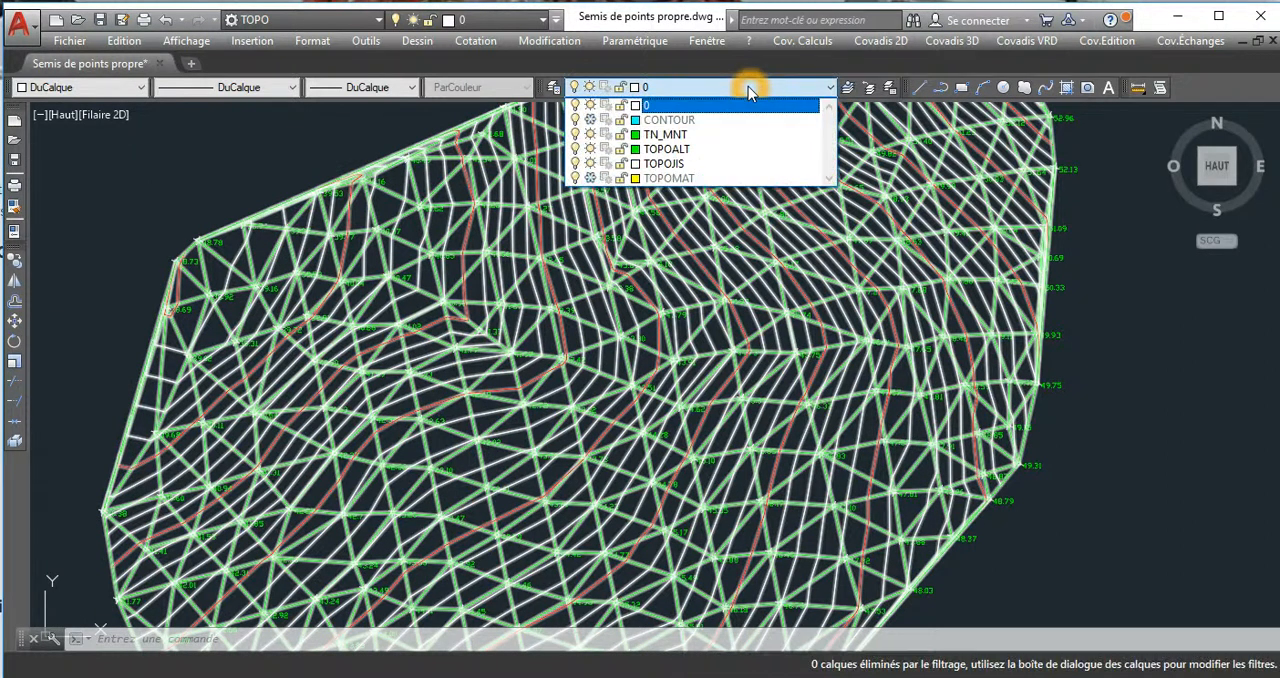
{"action": "left_click", "coordinate": [590, 134]}
{"action": "left_click", "coordinate": [391, 137]}
{"action": "mouse_move", "coordinate": [632, 279]}
{"action": "middle_mouse_down"}
{"action": "mouse_move", "coordinate": [602, 267]}
{"action": "mouse_move", "coordinate": [607, 295]}
{"action": "middle_mouse_up"}
{"action": "scroll", "coordinate": [605, 278], "scroll_direction": "down", "scroll_amount": 2}
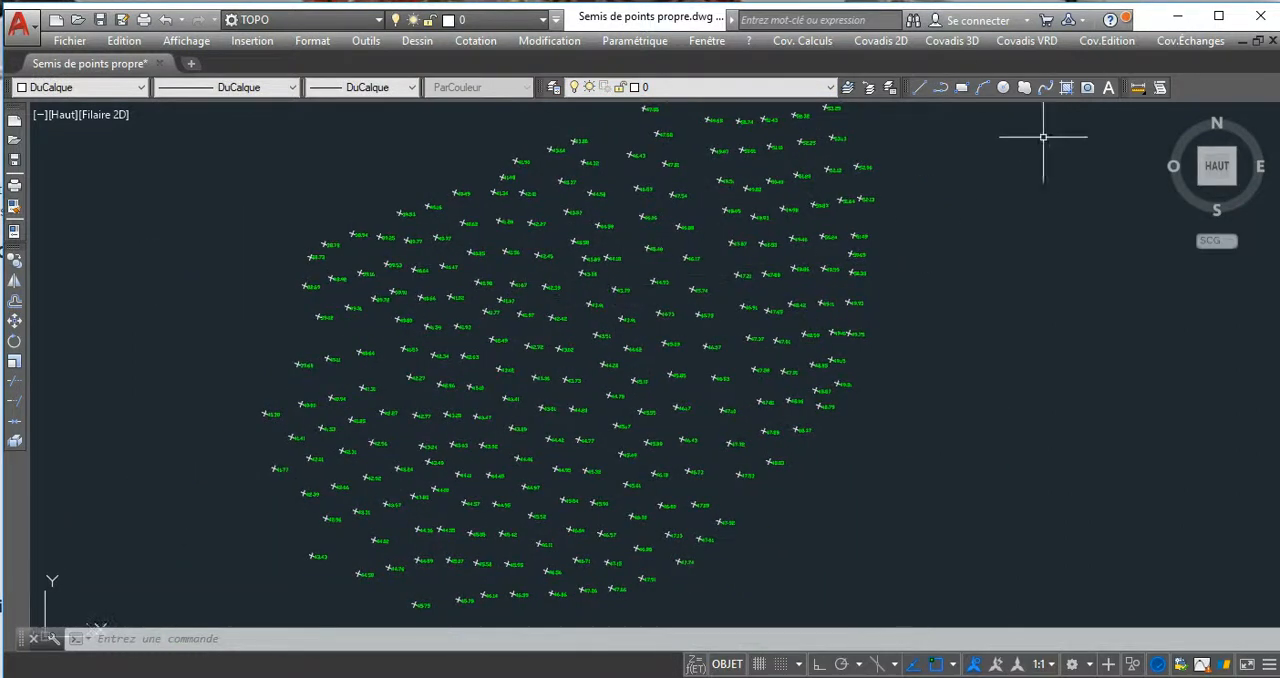
Start automatic contour line creation from the TN terrain model without selecting a boundary contour.
{"action": "left_click", "coordinate": [951, 40]}
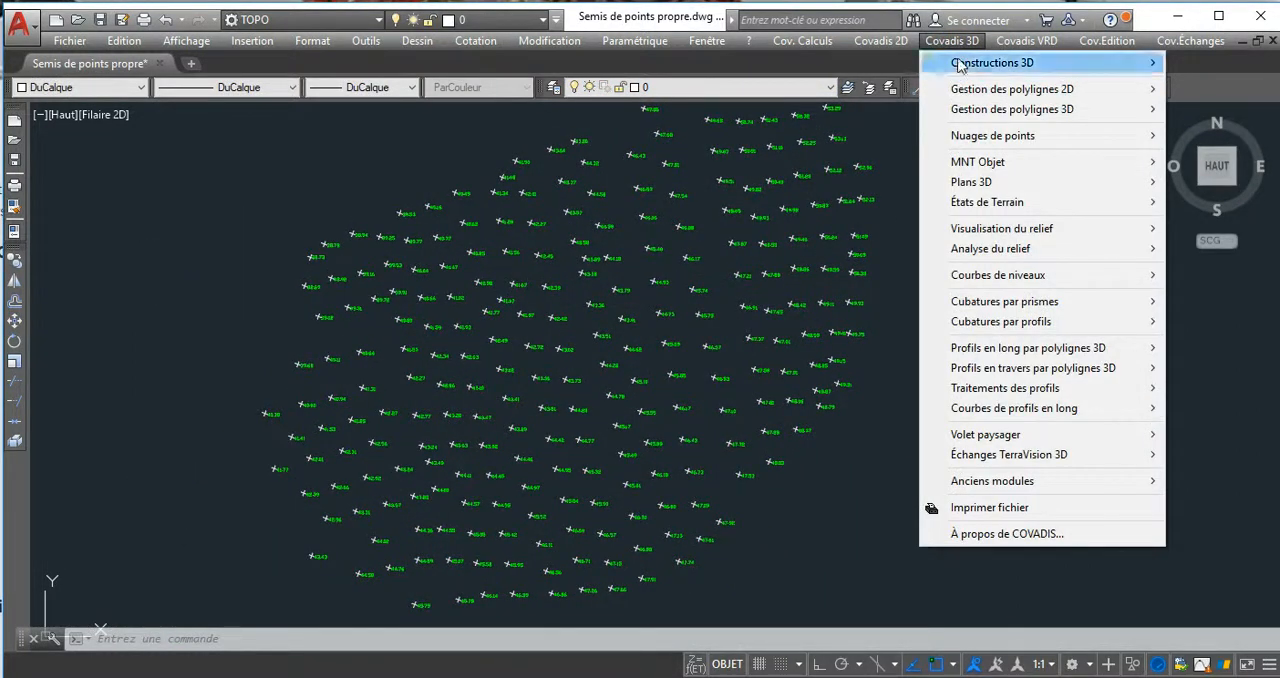
{"action": "left_click", "coordinate": [983, 276]}
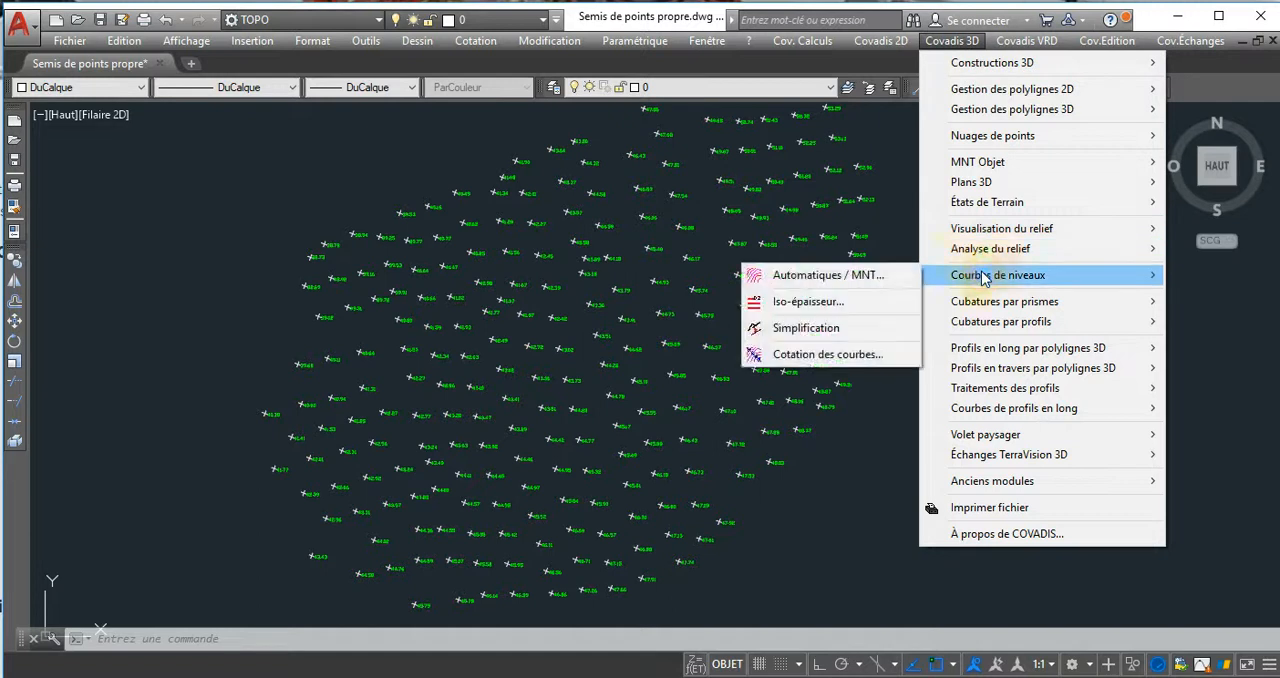
{"action": "left_click", "coordinate": [816, 277]}
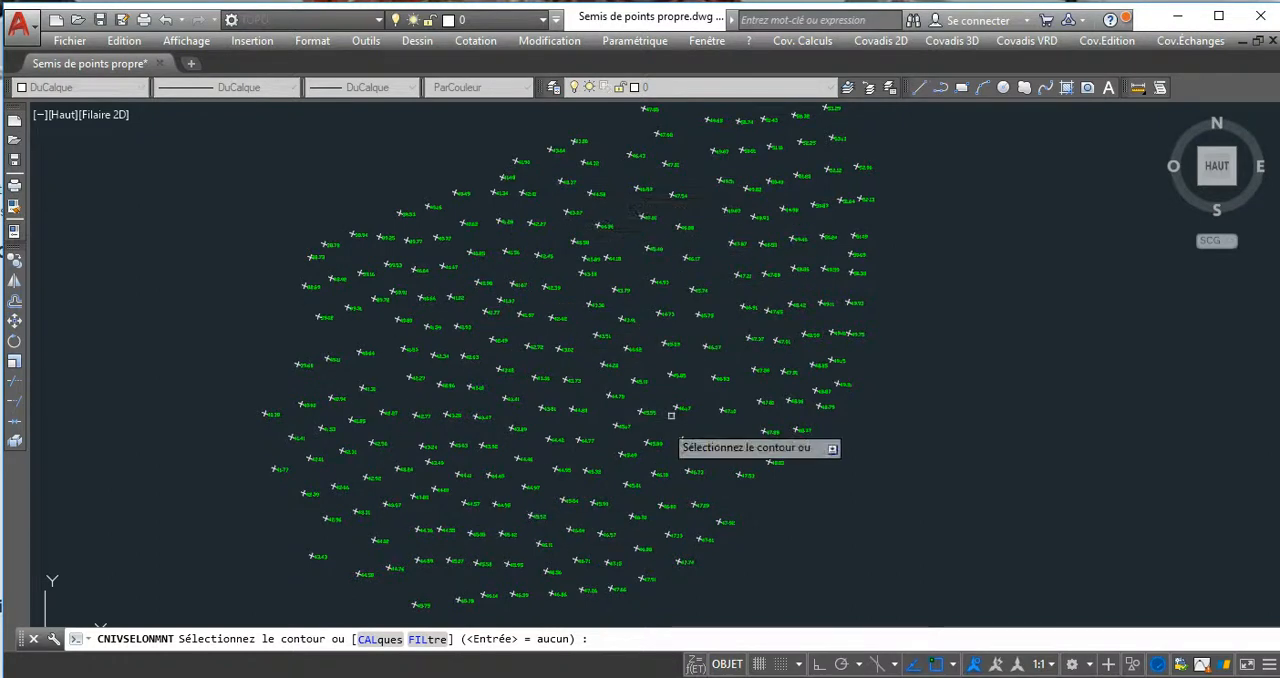
{"action": "key", "text": "Return"}
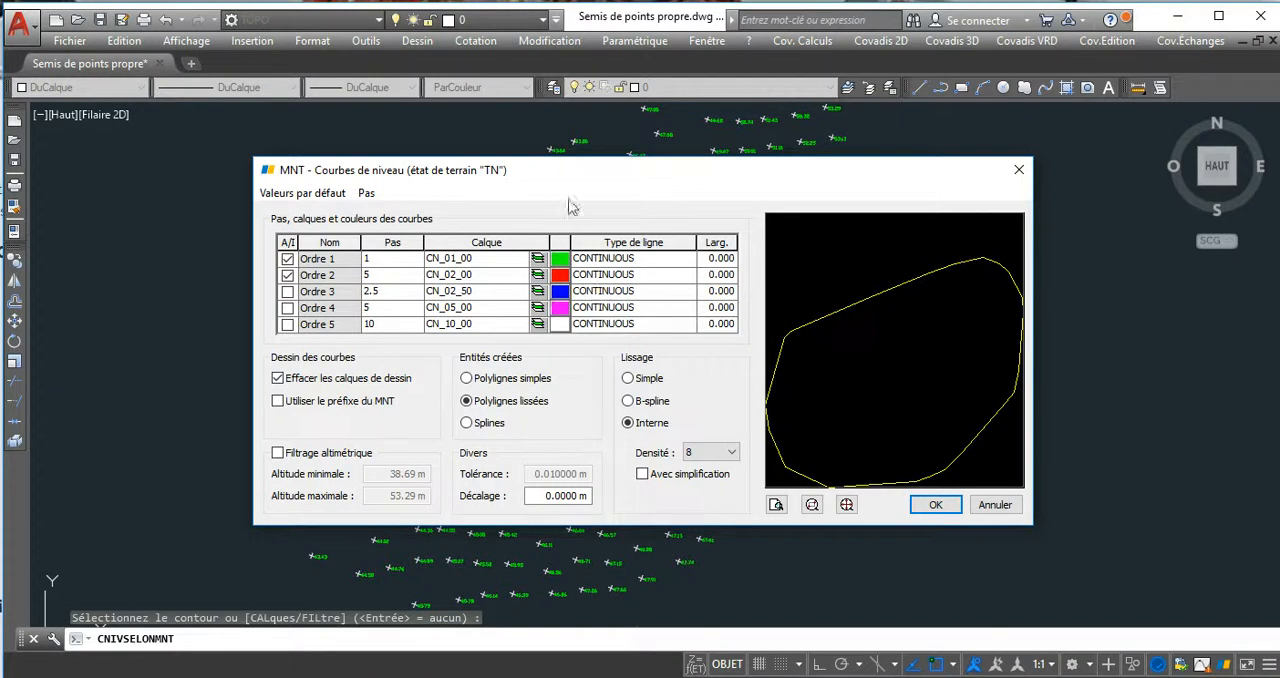
Preview the contour lines with Ordre 1 at an interval of 1 and Ordre 2 at 5.
{"action": "left_click_drag", "start_coordinate": [566, 169], "coordinate": [508, 159]}
{"action": "left_click", "coordinate": [448, 257]}
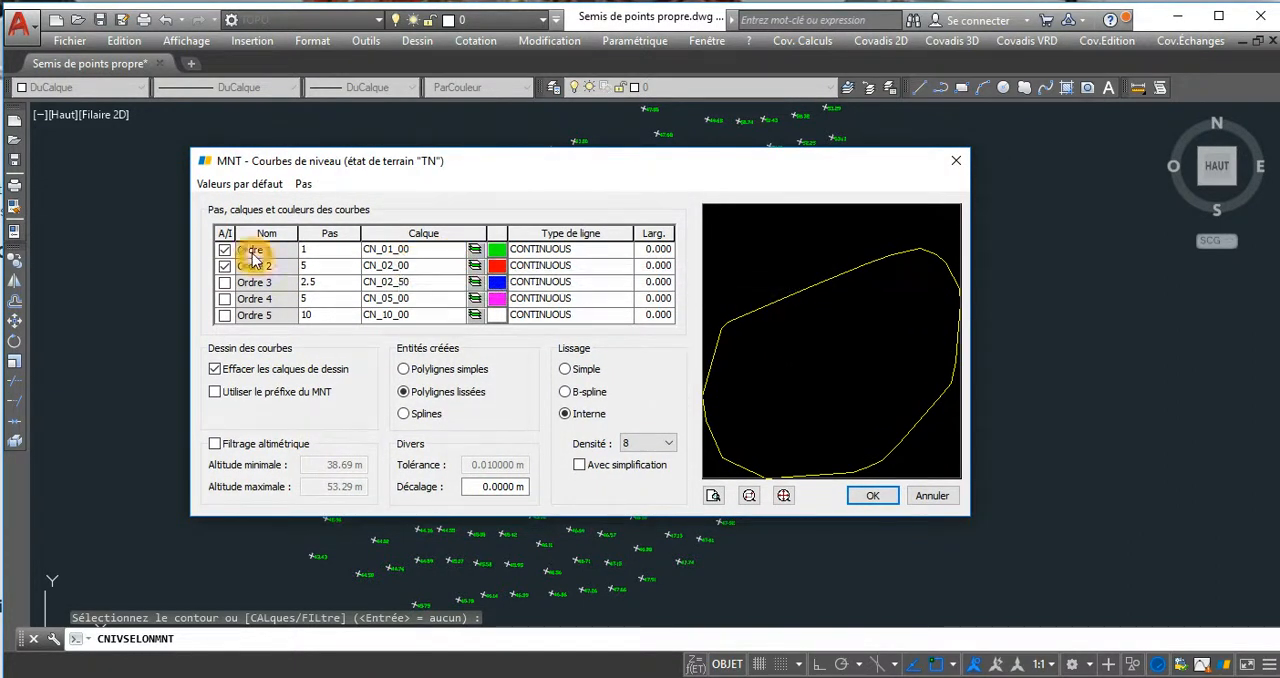
{"action": "left_click", "coordinate": [315, 257]}
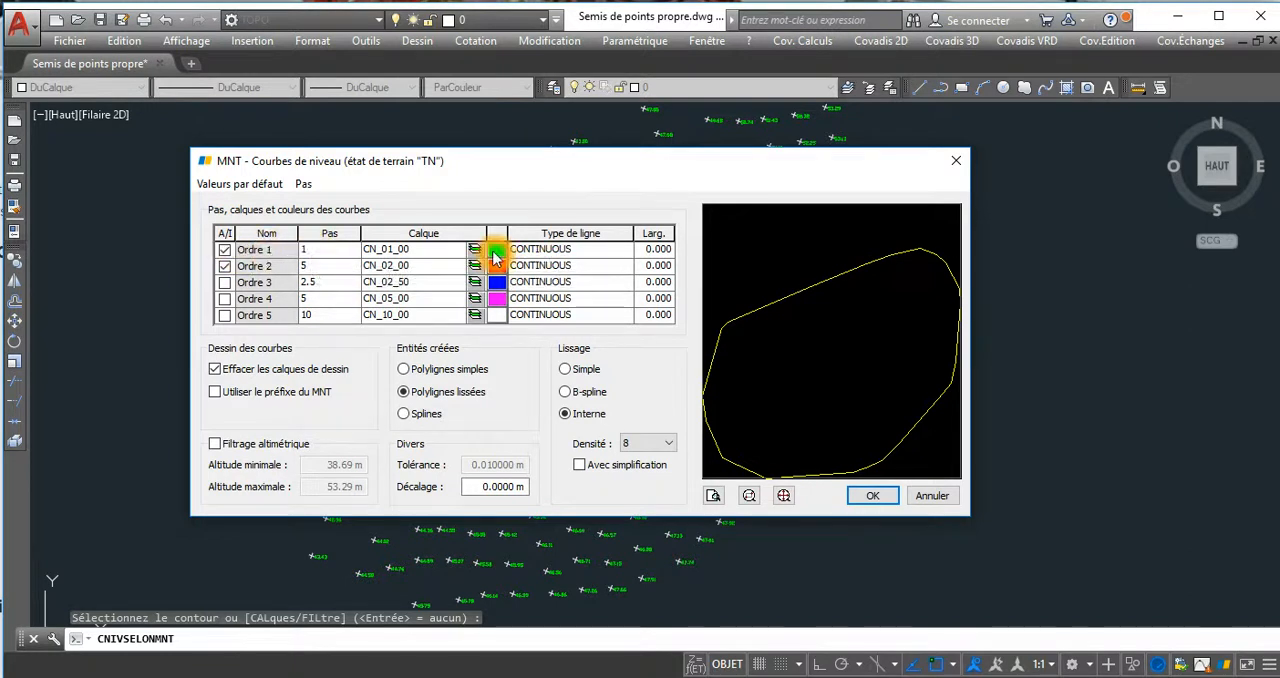
{"action": "left_click", "coordinate": [713, 497]}
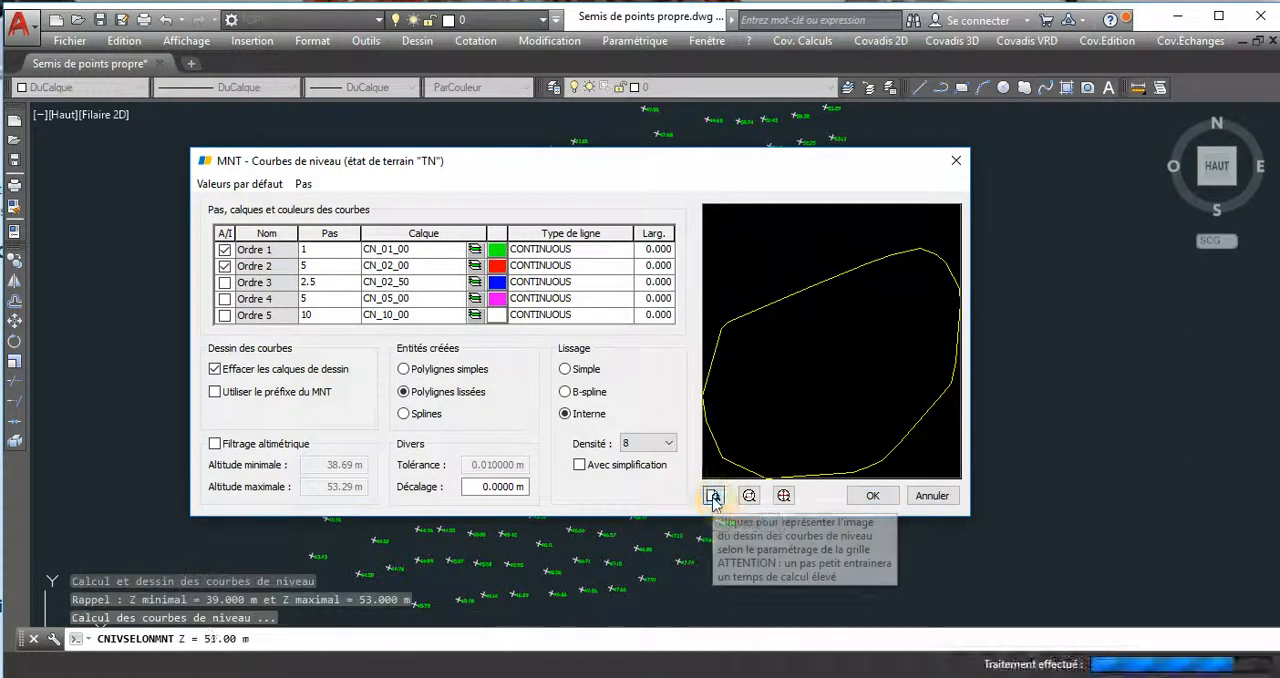
{"action": "left_click", "coordinate": [770, 374]}
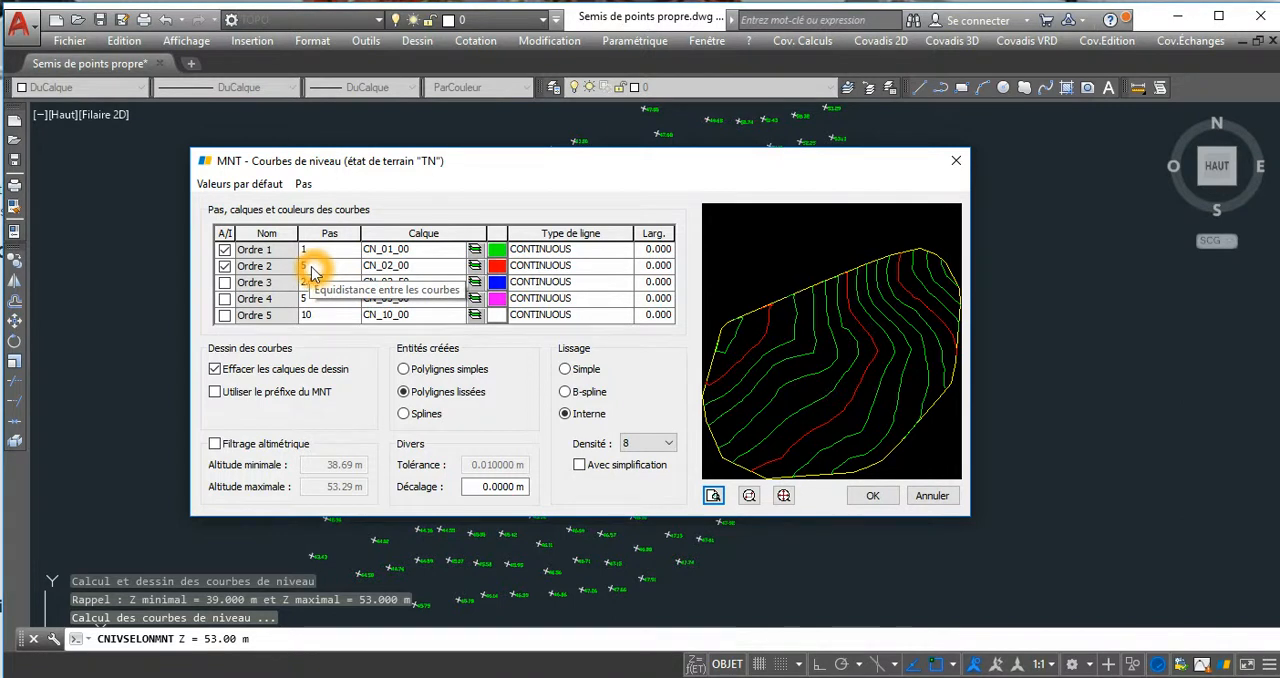
Disable Ordre 2 to preview the Ordre 1 contours alone, and re-enable it for another preview.
{"action": "left_click", "coordinate": [225, 266]}
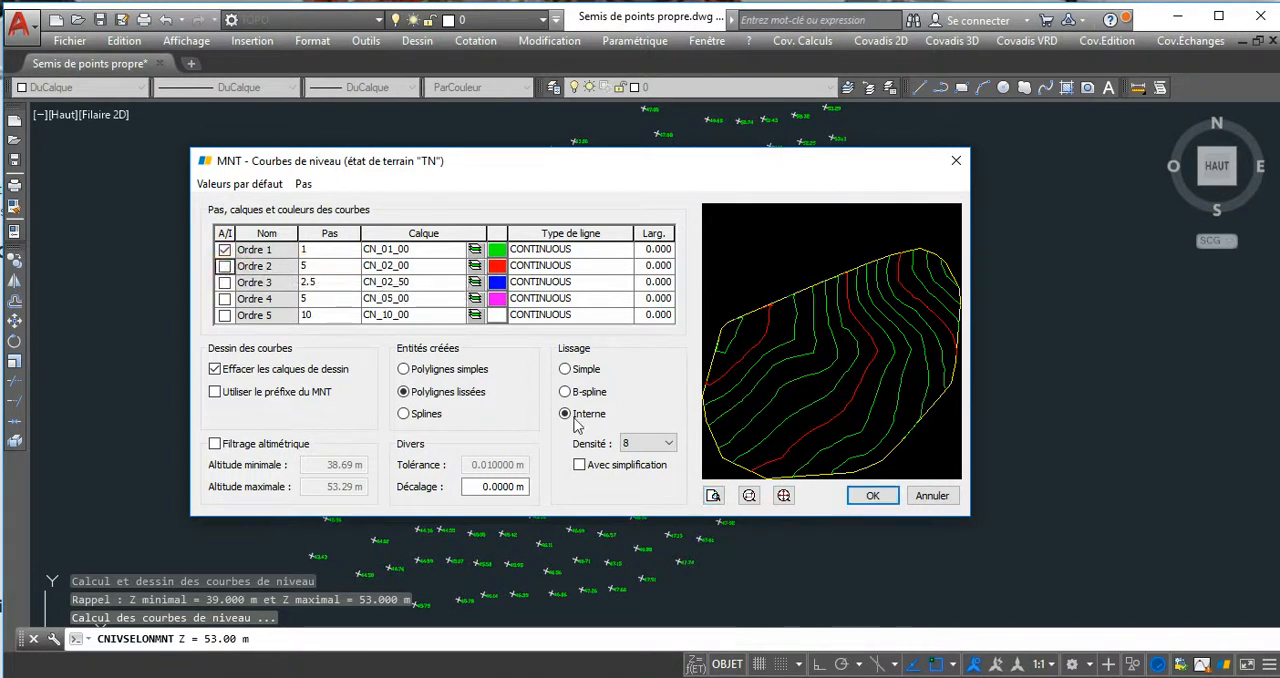
{"action": "left_click", "coordinate": [713, 495]}
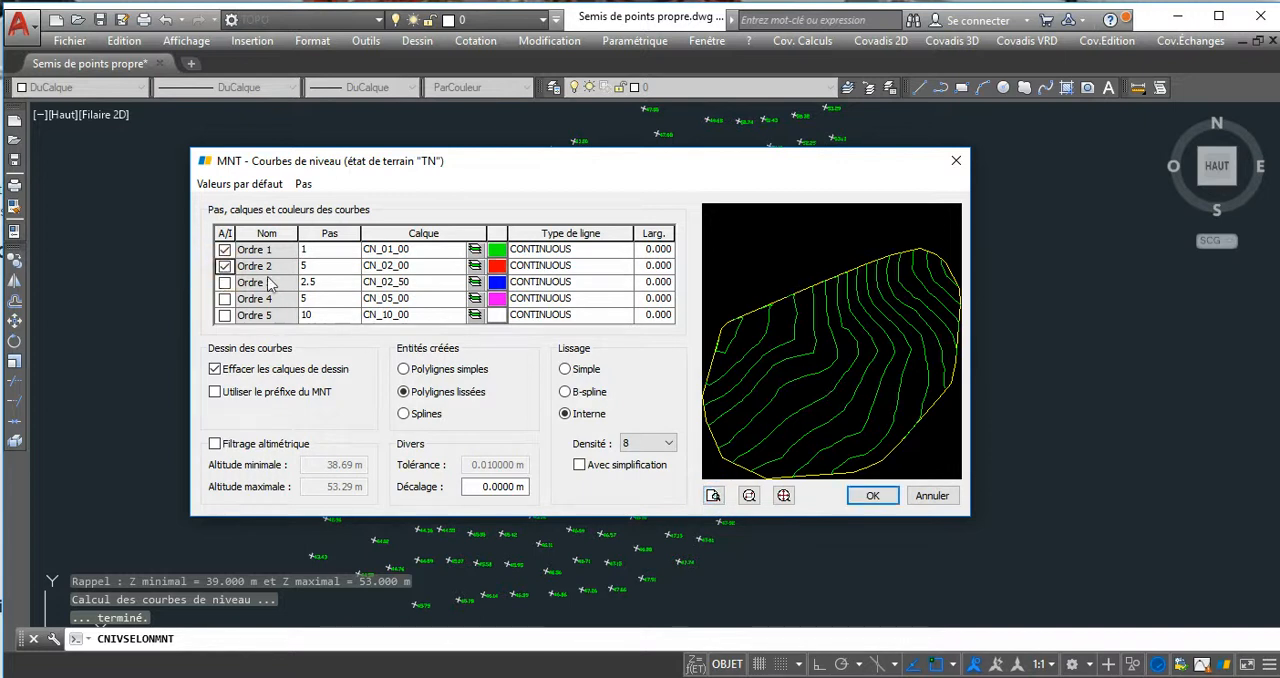
{"action": "left_click", "coordinate": [713, 495]}
Draw the contours as smoothed polylines on layers CN_01_00 and CN_02_00, at intervals of 1 and 5.
{"action": "left_click", "coordinate": [888, 497]}
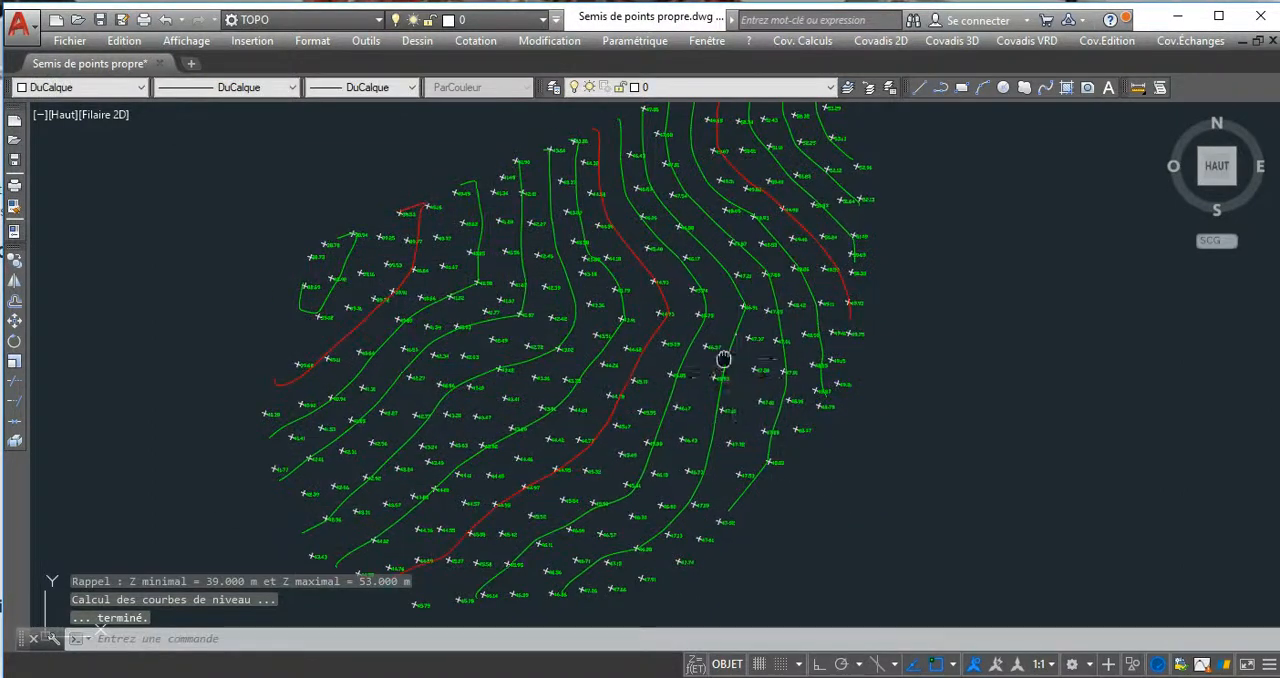
{"action": "middle_click_drag", "start_coordinate": [732, 358], "coordinate": [705, 354]}
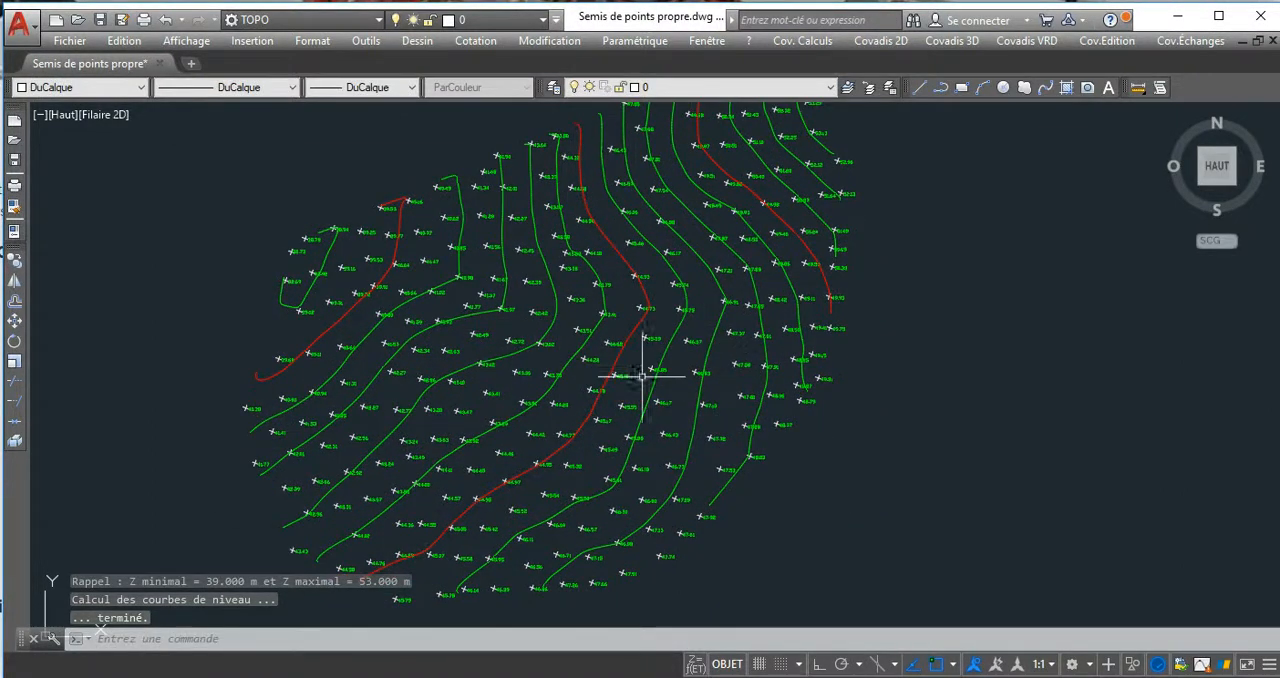
Examine the smoothed contour lines up close against the elevations of the neighbouring survey points.
{"action": "middle_click_drag", "start_coordinate": [574, 323], "coordinate": [569, 334]}
{"action": "scroll", "coordinate": [474, 385], "scroll_direction": "up", "scroll_amount": 6}
{"action": "scroll", "coordinate": [462, 374], "scroll_direction": "up", "scroll_amount": 4}
{"action": "middle_click_drag", "start_coordinate": [486, 343], "coordinate": [534, 314]}
{"action": "middle_click_drag", "start_coordinate": [351, 338], "coordinate": [468, 266]}
{"action": "left_click", "coordinate": [656, 241]}
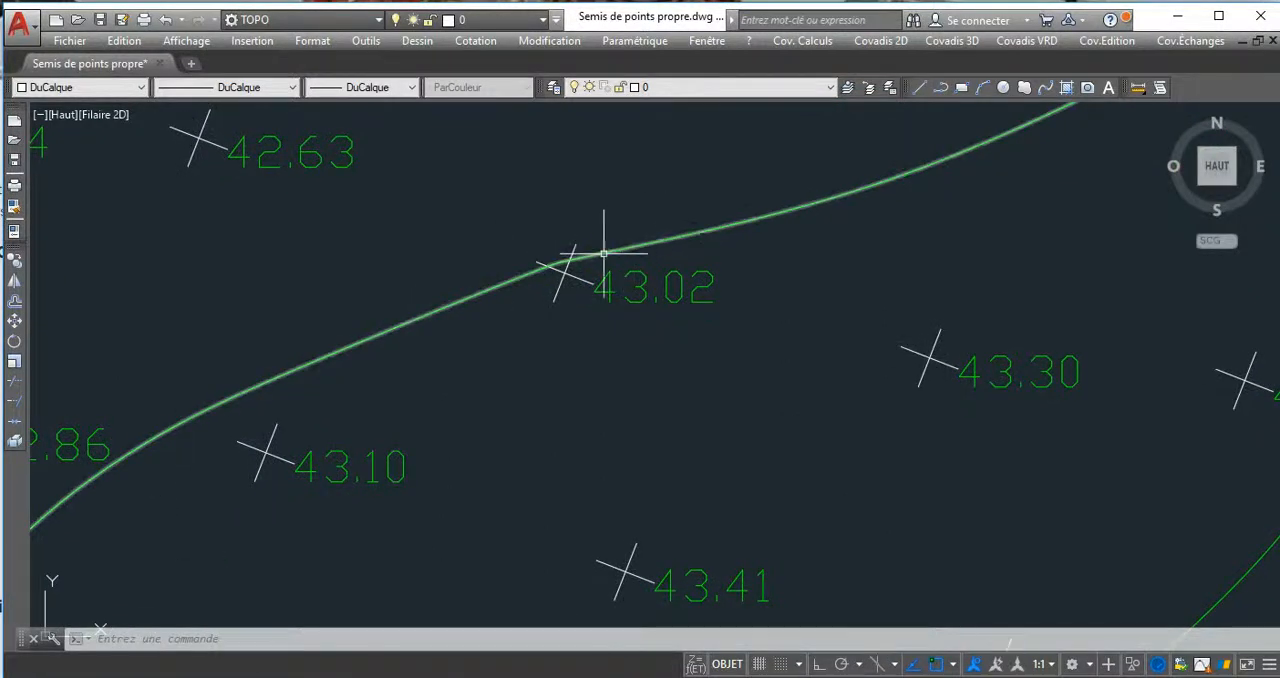
{"action": "scroll", "coordinate": [590, 286], "scroll_direction": "down", "scroll_amount": 6}
{"action": "scroll", "coordinate": [591, 286], "scroll_direction": "down", "scroll_amount": 4}
{"action": "middle_click_drag", "start_coordinate": [666, 270], "coordinate": [600, 317]}
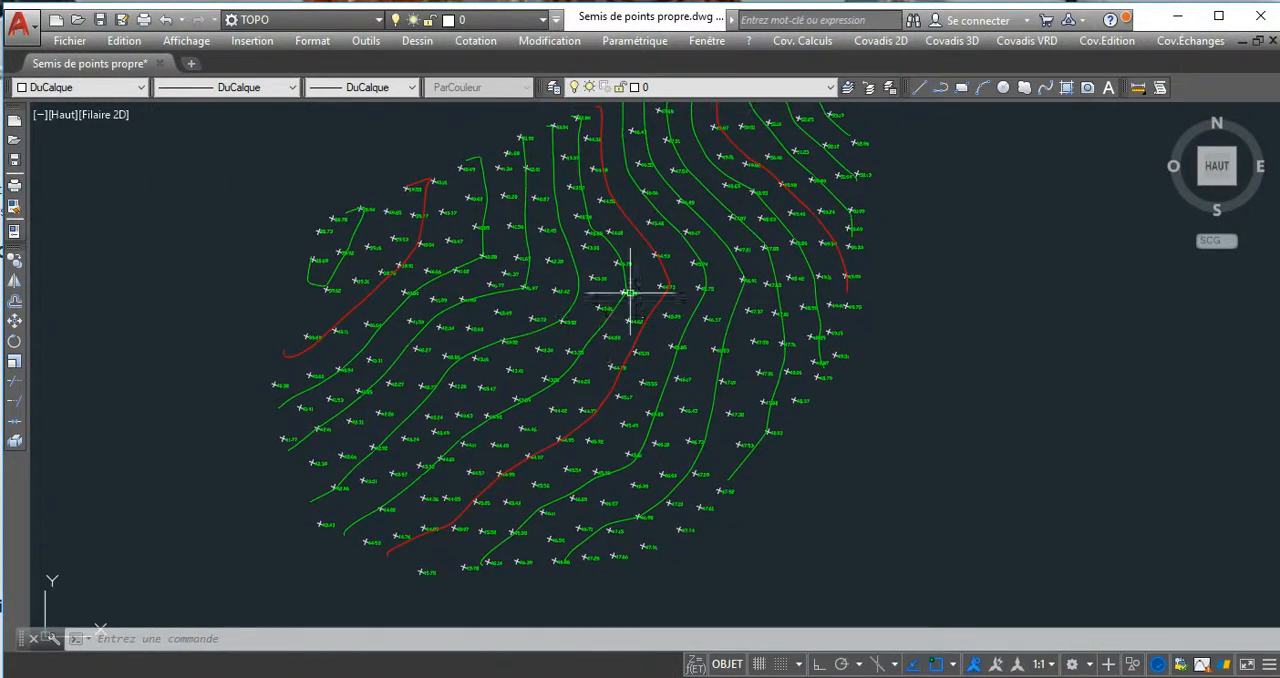
Start contour line labelling with the type Selon des axes saisis par 2 points, keeping Cacher la courbe sous le texte.
{"action": "left_click", "coordinate": [948, 42]}
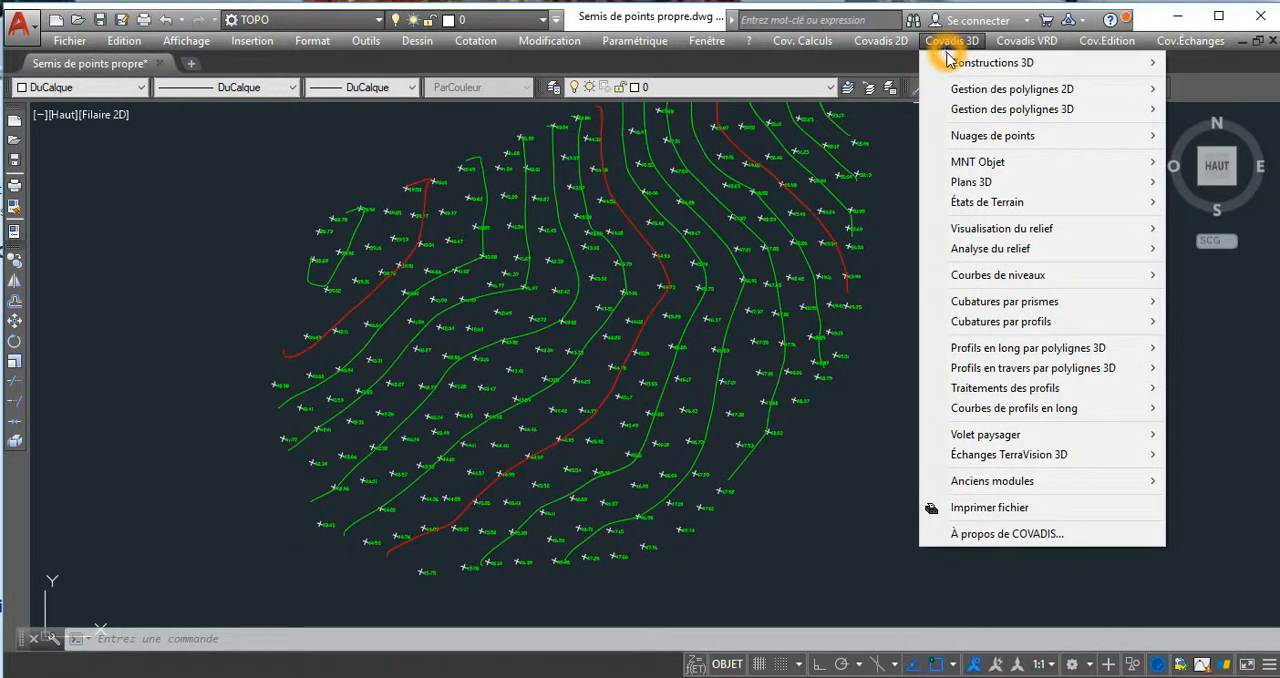
{"action": "left_click", "coordinate": [980, 279]}
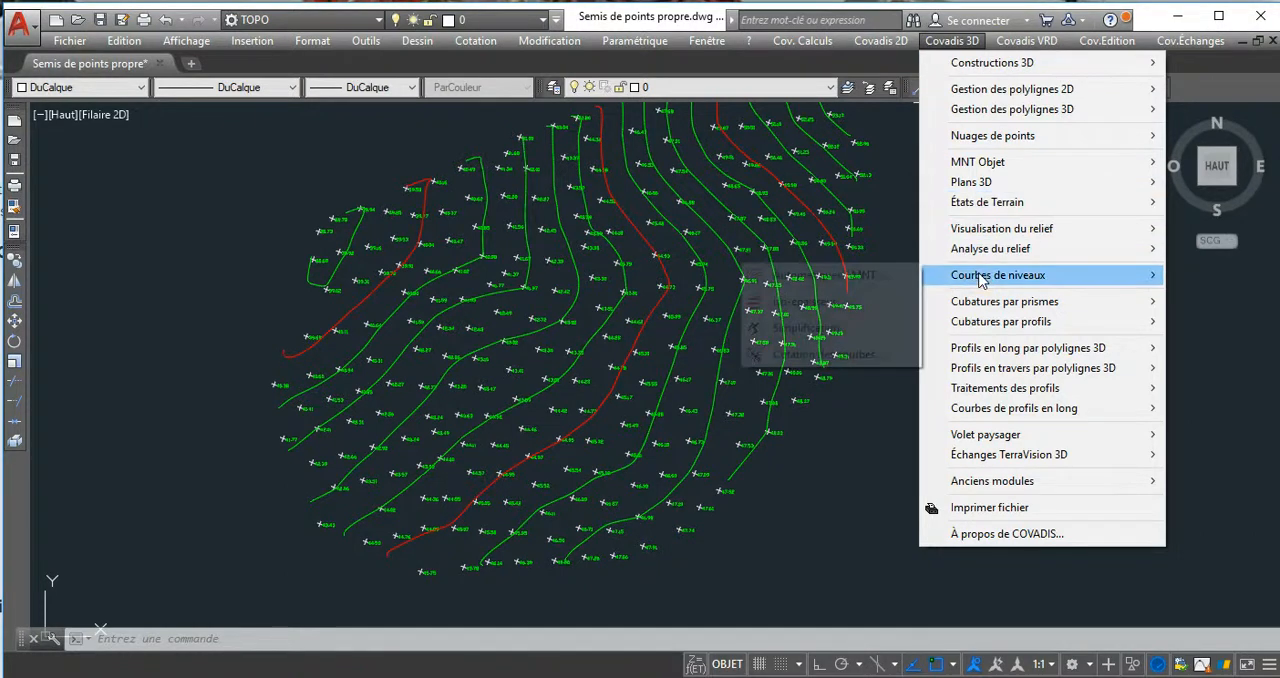
{"action": "left_click", "coordinate": [825, 356]}
{"action": "left_click_drag", "start_coordinate": [668, 163], "coordinate": [489, 170]}
{"action": "left_click", "coordinate": [346, 283]}
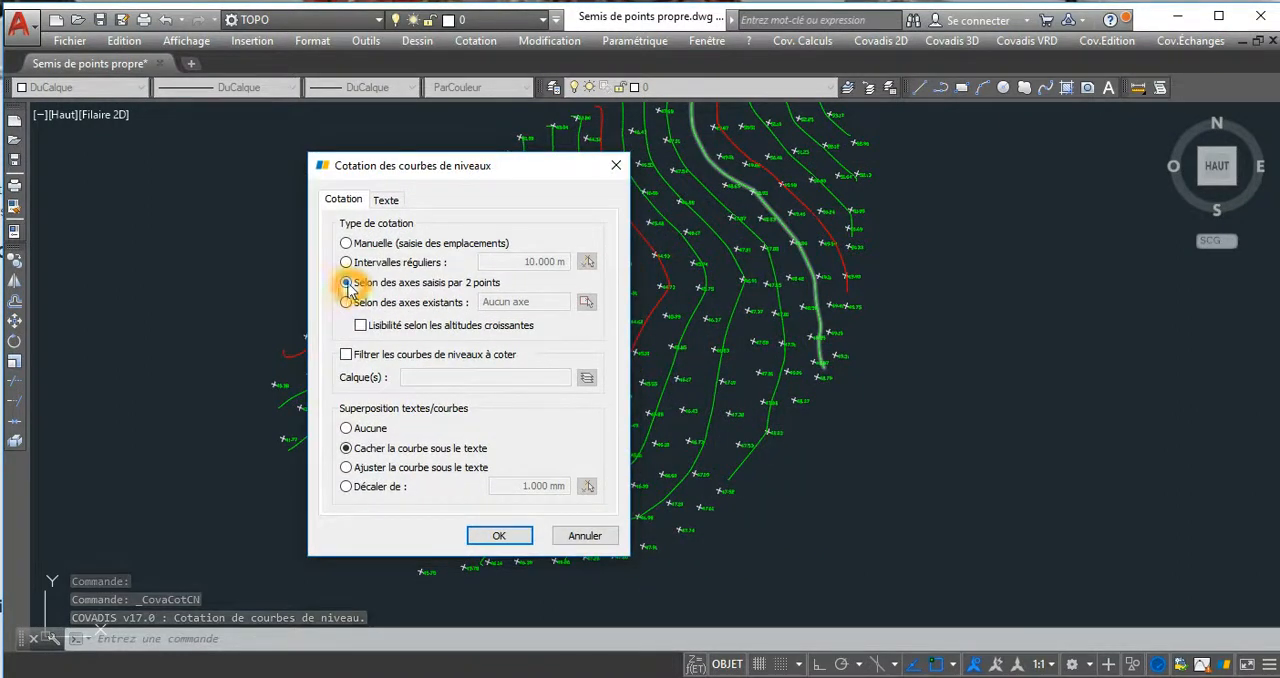
{"action": "left_click", "coordinate": [450, 291]}
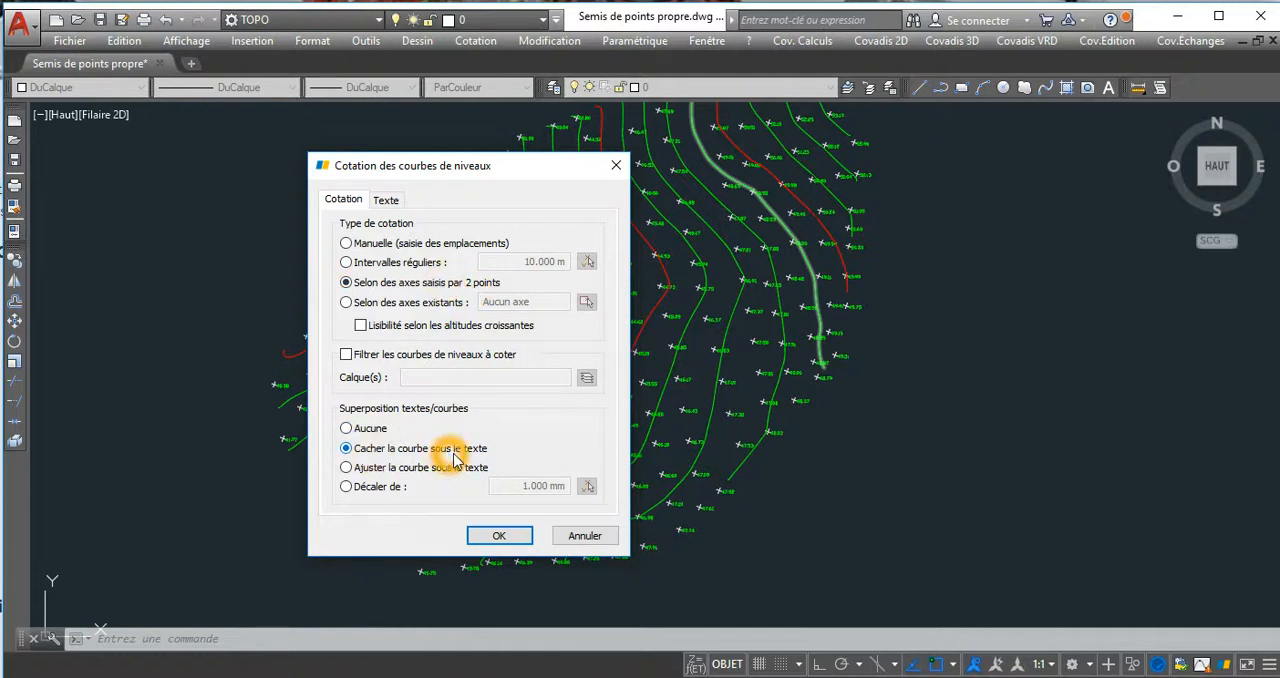
{"action": "left_click", "coordinate": [500, 537]}
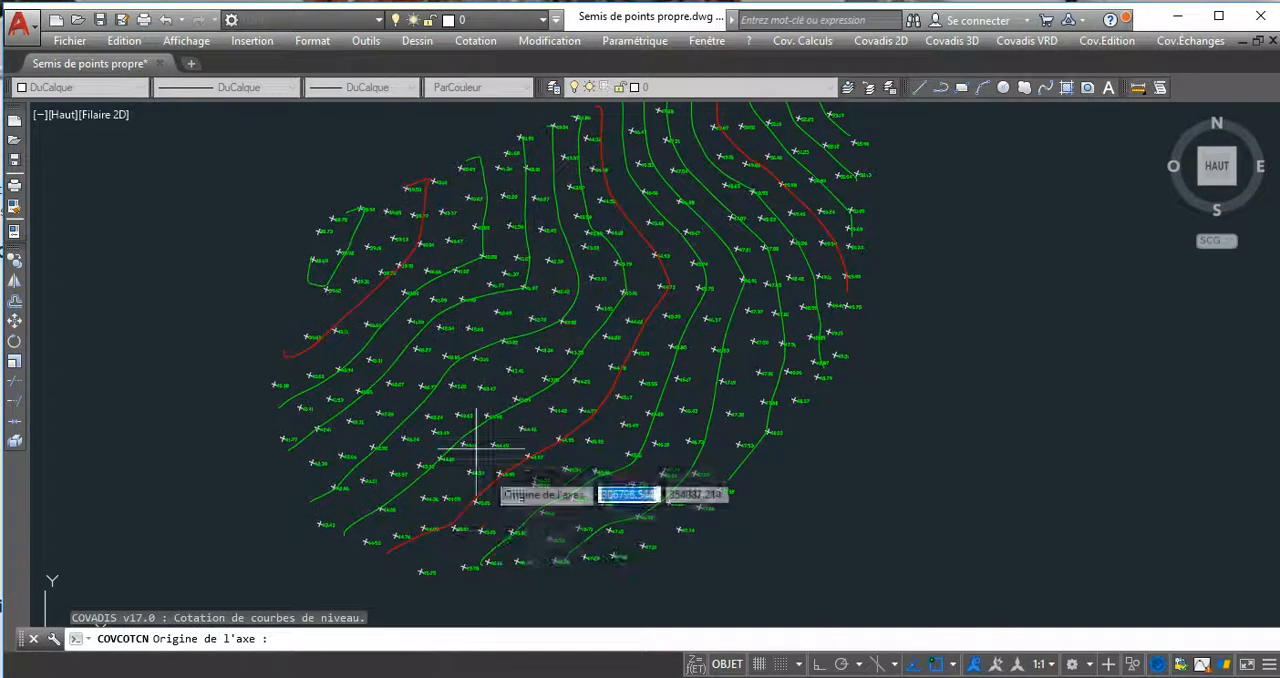
Label the contours along a two-point axis crossing them from the western edge to the southeastern edge, and end the labelling.
{"action": "left_click", "coordinate": [305, 311]}
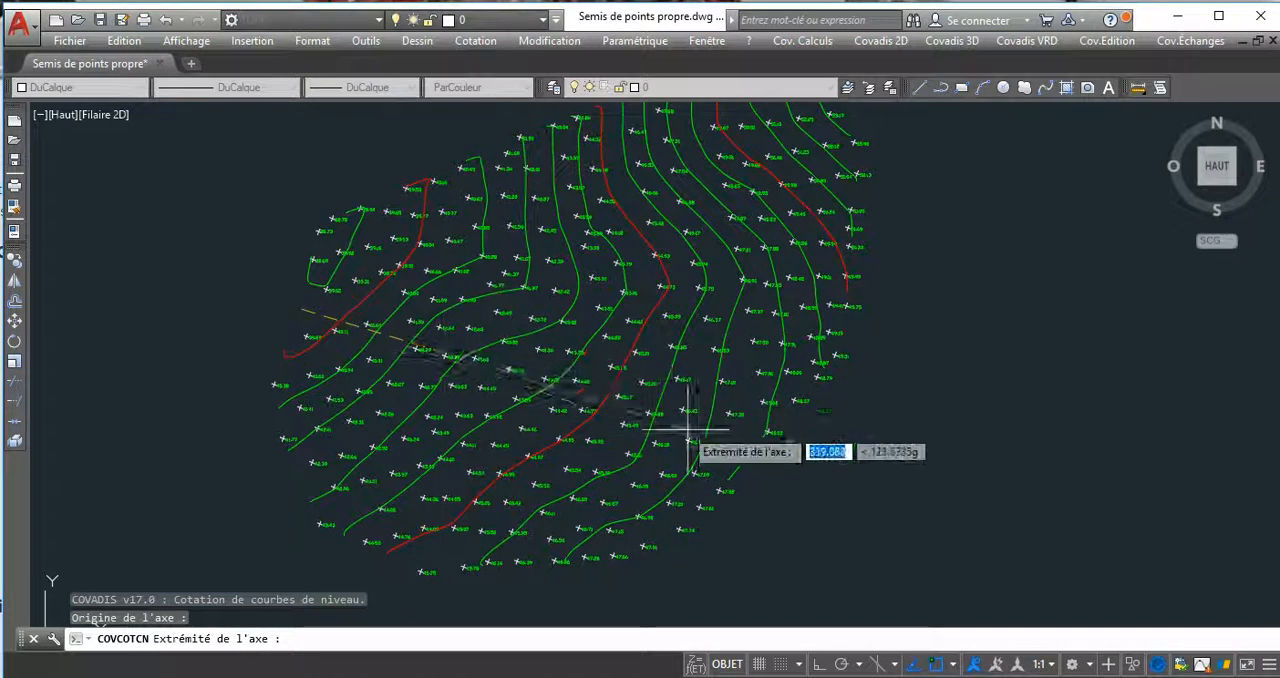
{"action": "left_click", "coordinate": [782, 472]}
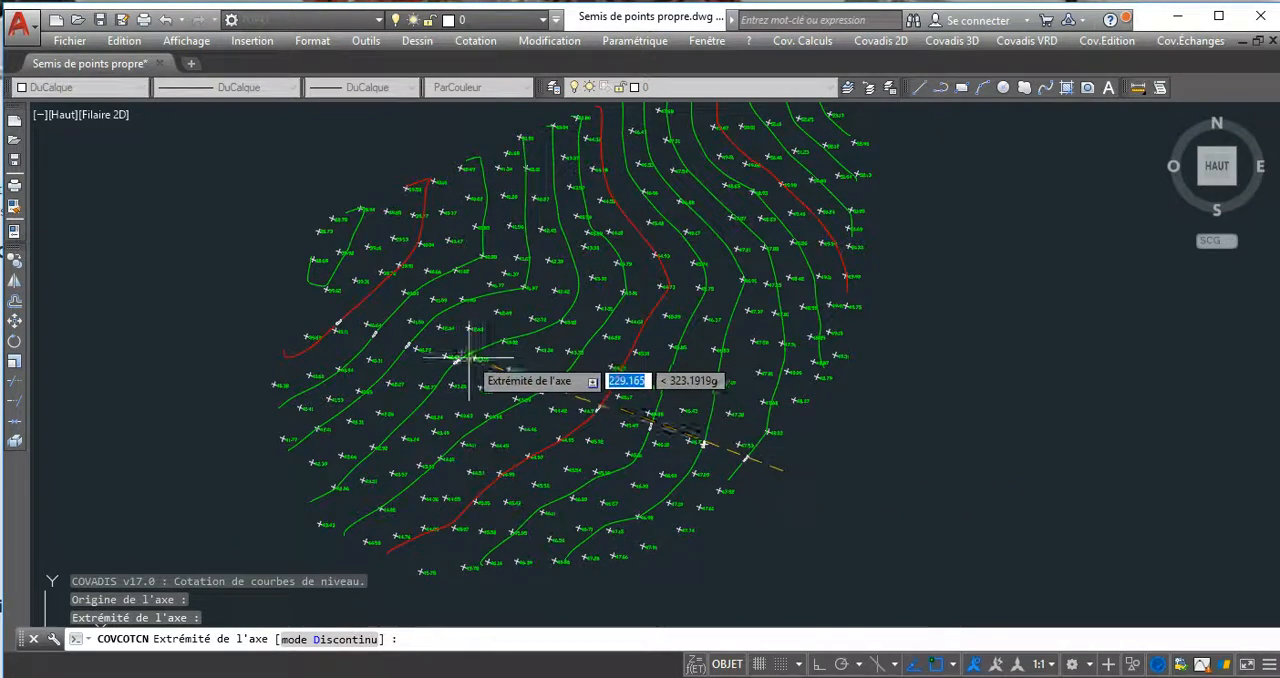
{"action": "left_click", "coordinate": [671, 500]}
{"action": "key", "text": "Escape"}
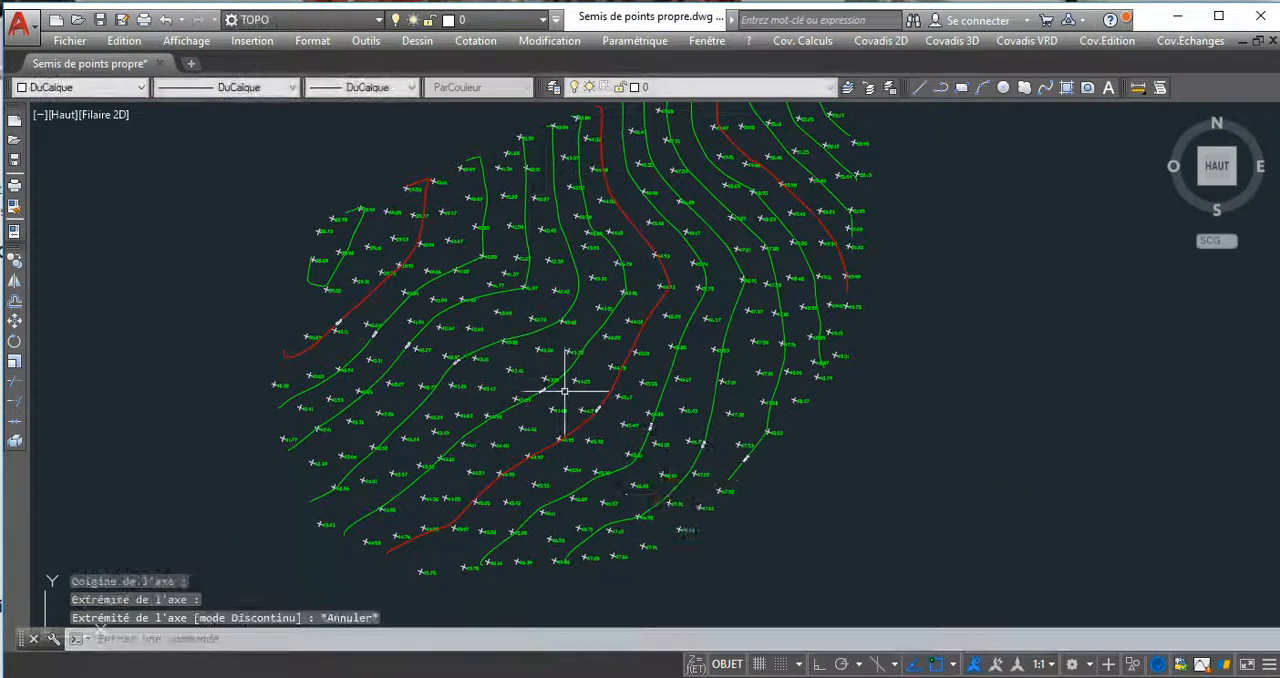
Examine an elevation label on its contour line up close, and review the whole labelled contour plan.
{"action": "scroll", "coordinate": [571, 380], "scroll_direction": "up", "scroll_amount": 5}
{"action": "scroll", "coordinate": [360, 345], "scroll_direction": "up", "scroll_amount": 5}
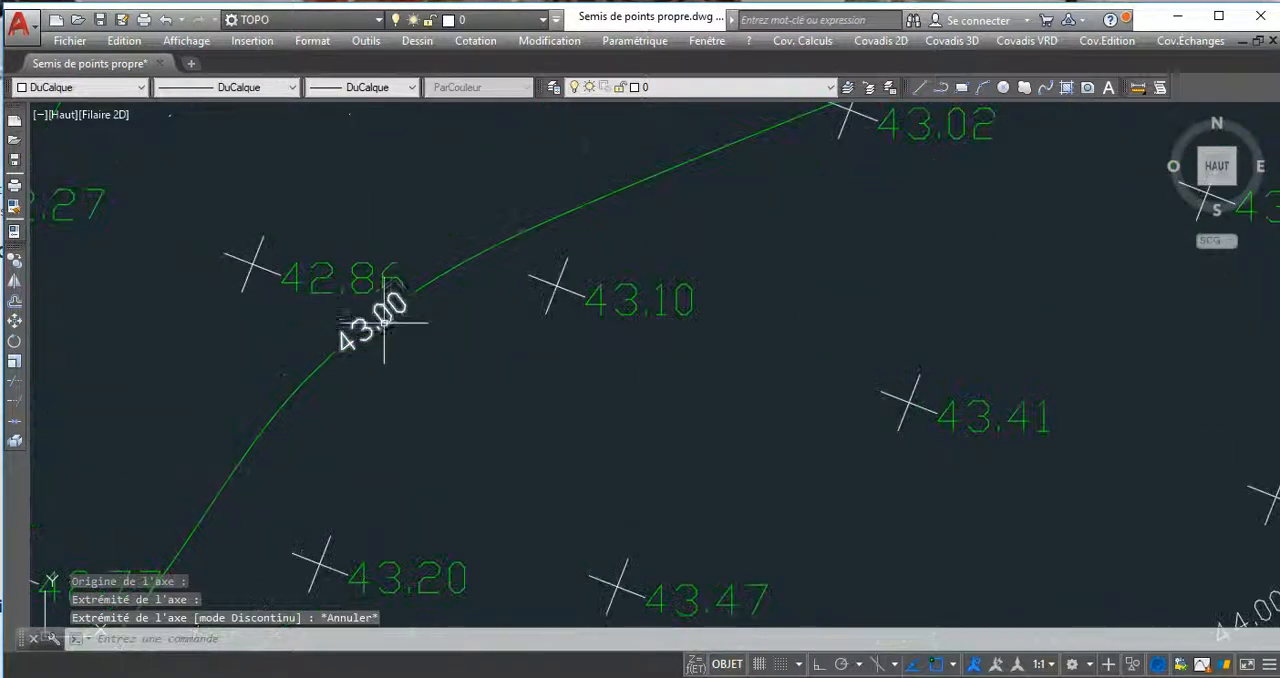
{"action": "left_click", "coordinate": [492, 319]}
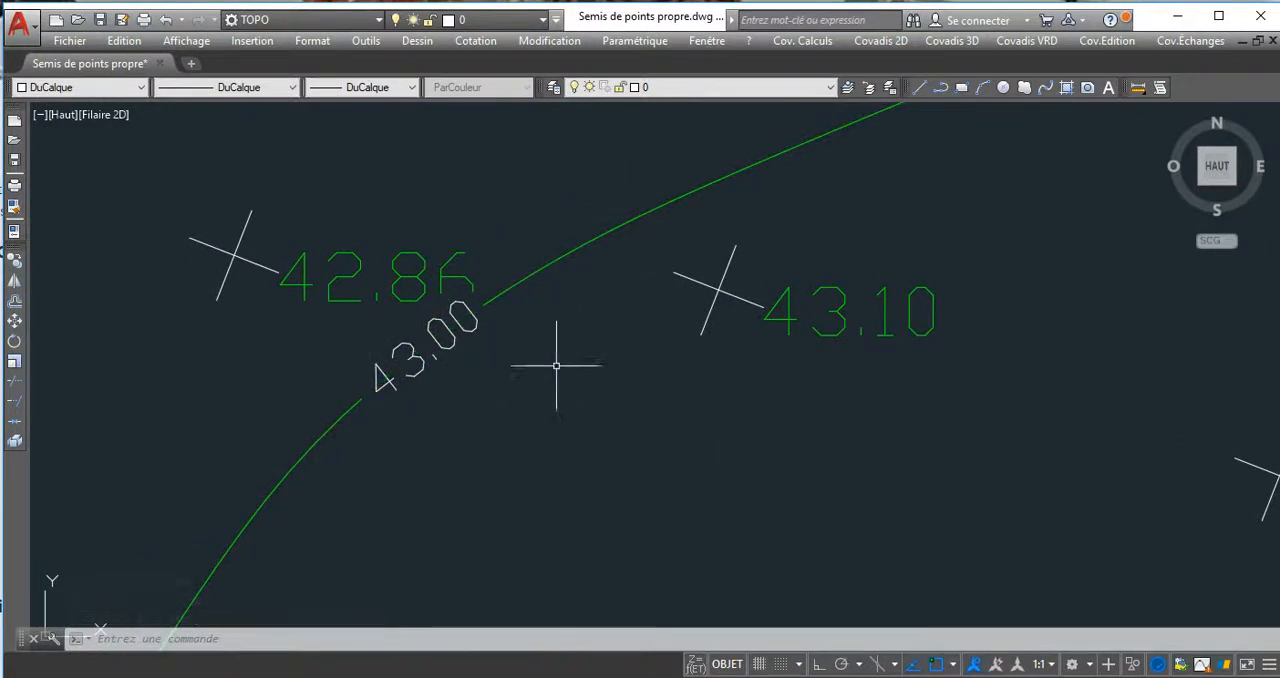
{"action": "left_click", "coordinate": [352, 442]}
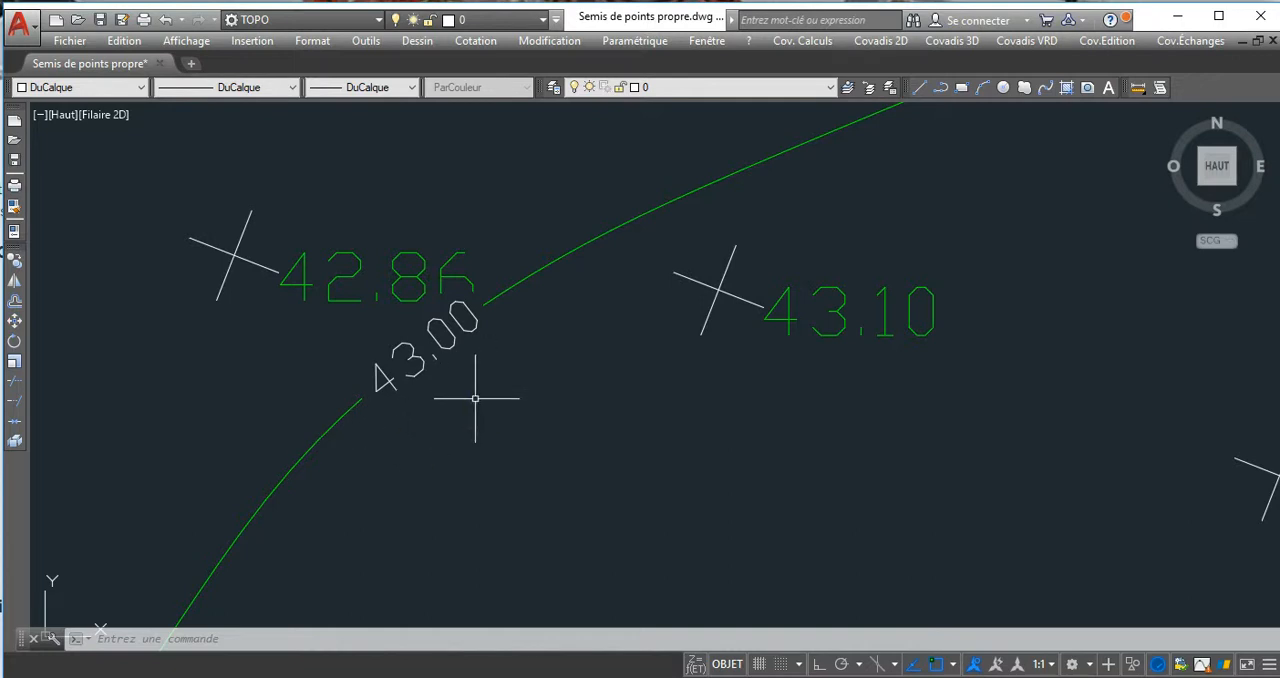
{"action": "scroll", "coordinate": [459, 407], "scroll_direction": "down", "scroll_amount": 10}
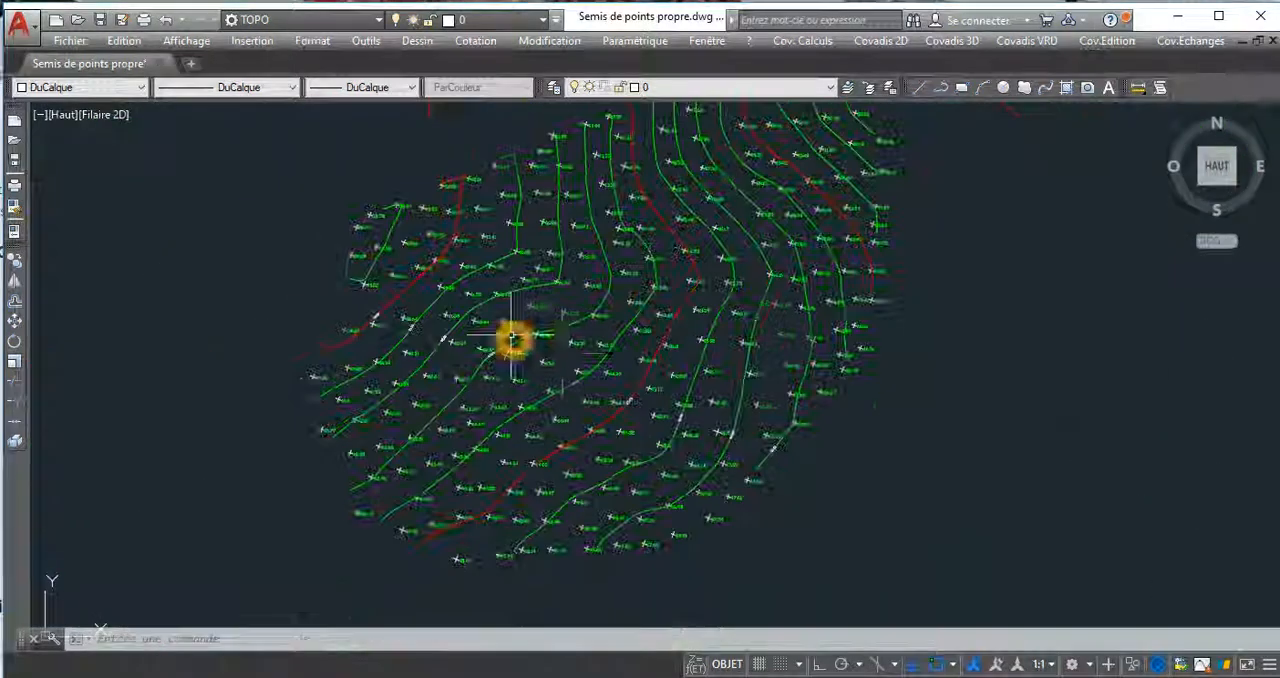
{"action": "scroll", "coordinate": [535, 362], "scroll_direction": "down", "scroll_amount": 6}
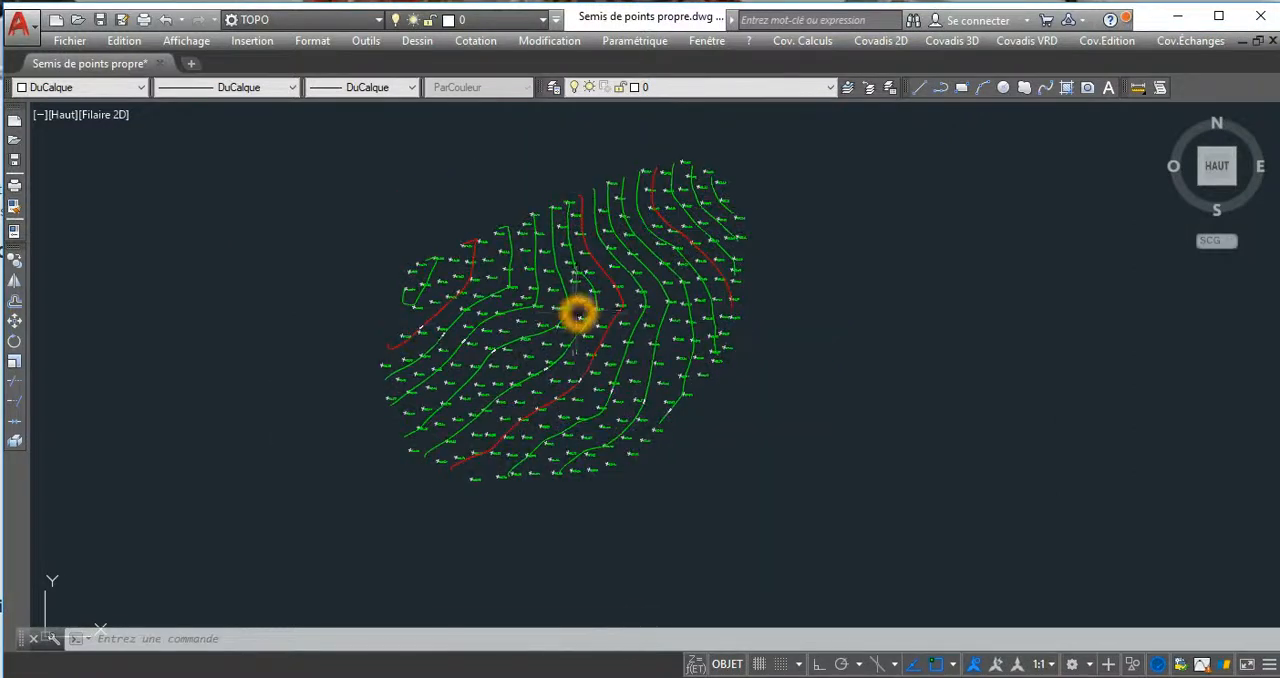
{"action": "left_click", "coordinate": [575, 333]}
{"action": "left_click", "coordinate": [917, 363]}
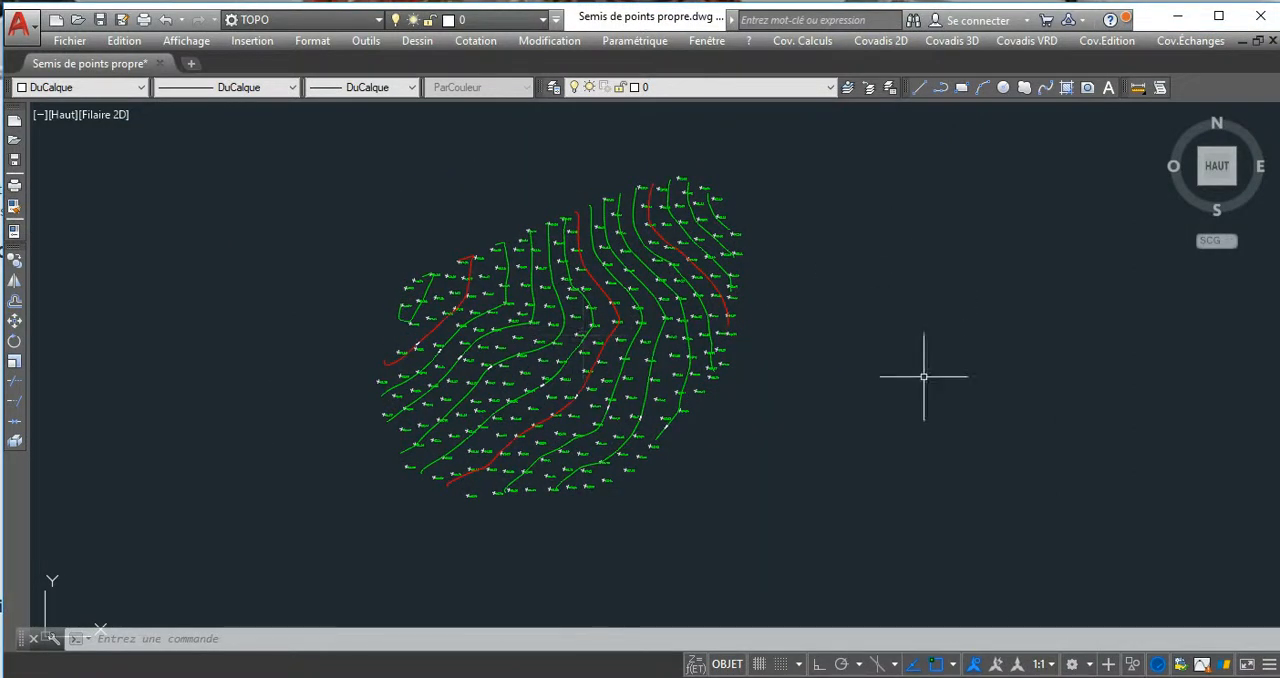